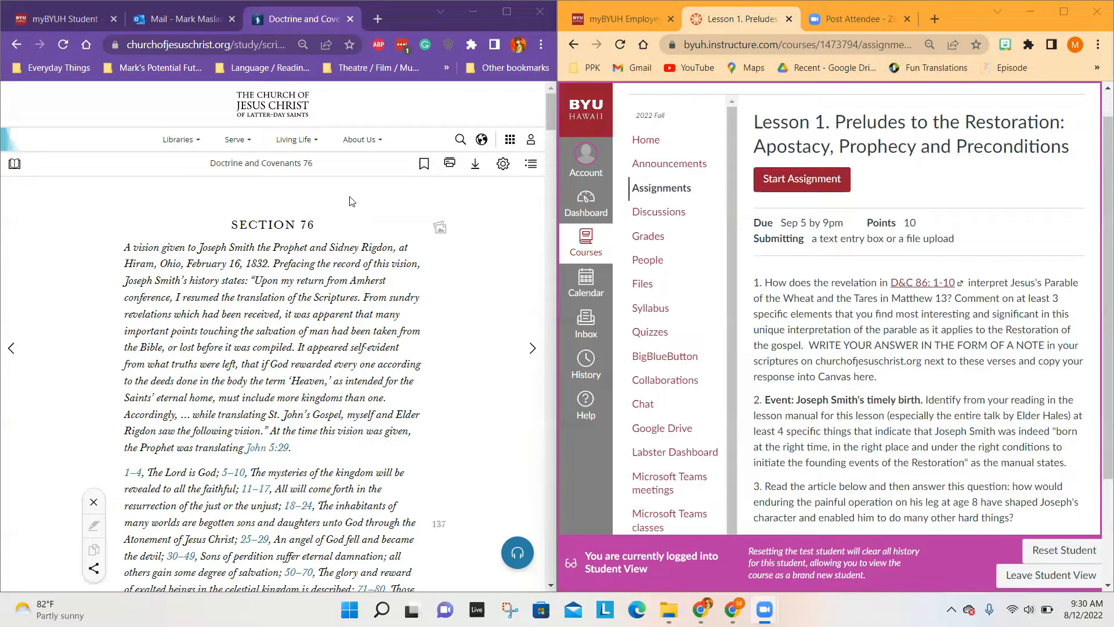
Step: Open Doctrine and Covenants 86 from the list of sections in the scriptures
click(14, 165)
click(14, 165)
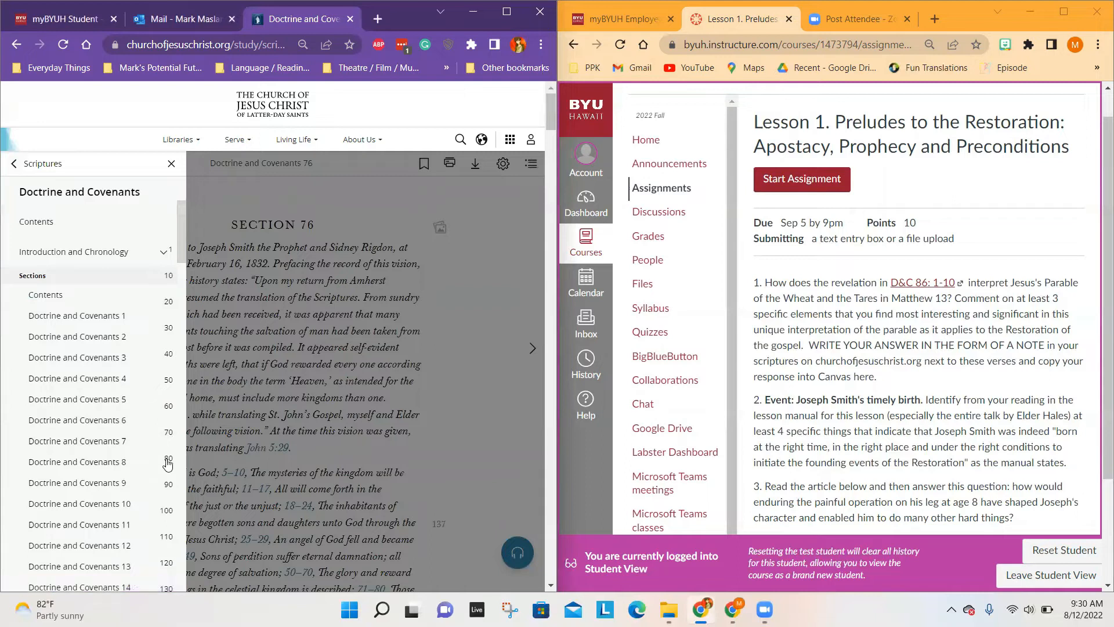
scroll(168, 463, down, 3)
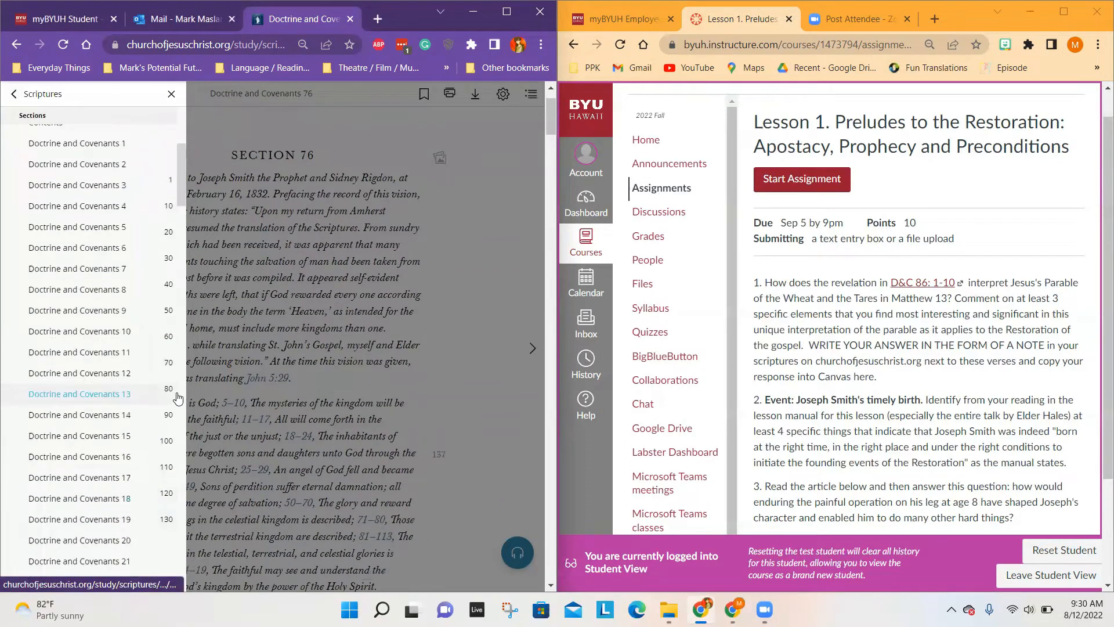
scroll(170, 395, down, 20)
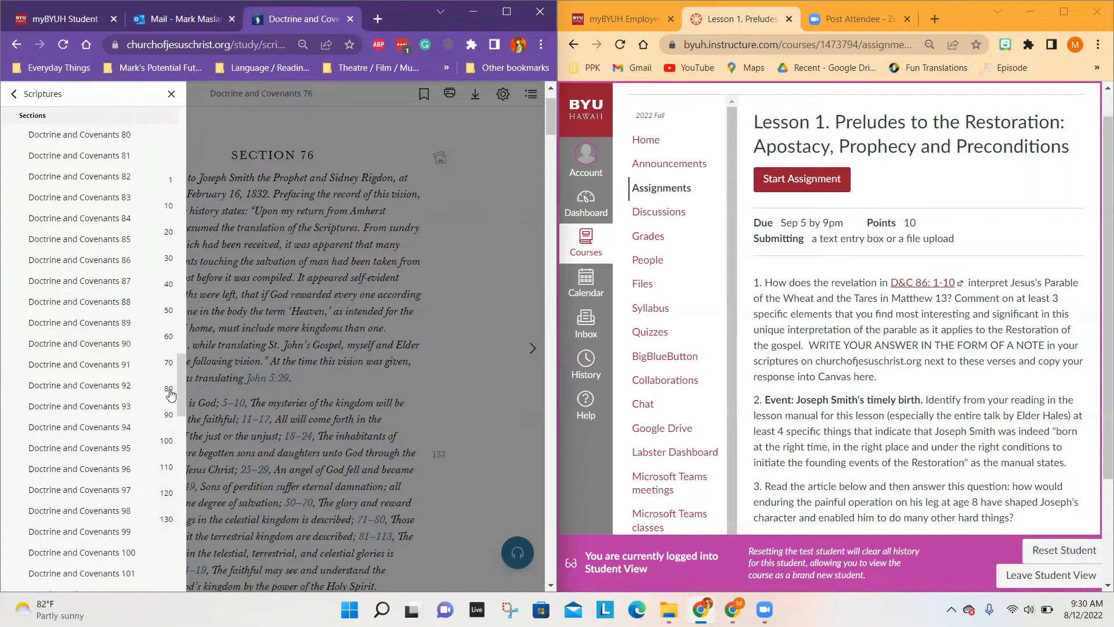
click(112, 260)
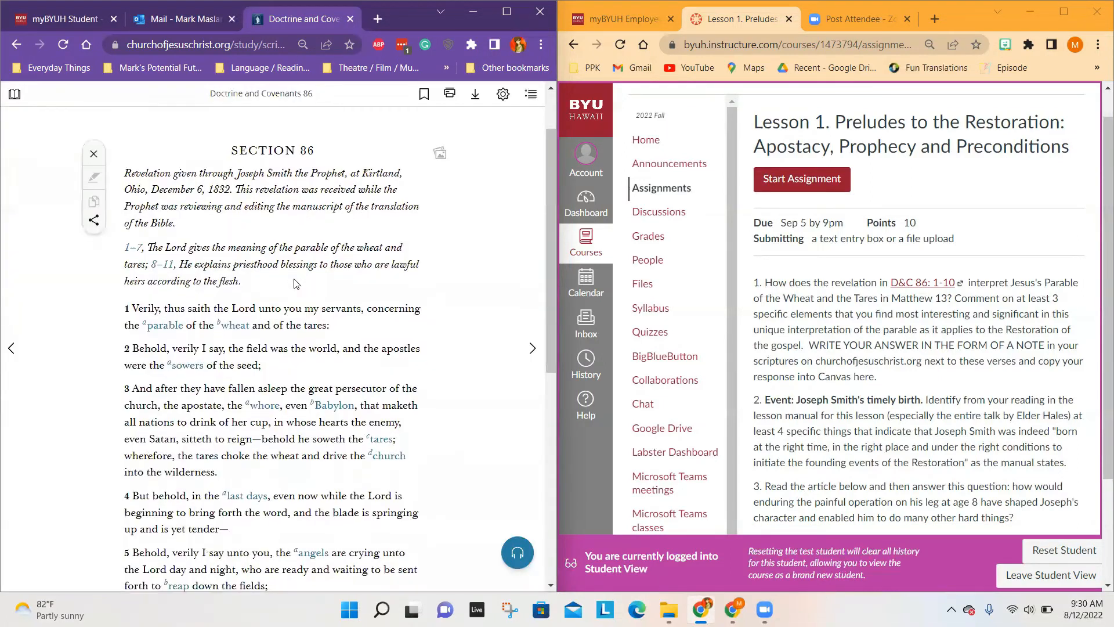
Step: Select verses 1–10 of Doctrine and Covenants 86 and try to mark them
scroll(296, 284, down, 2)
drag(125, 193, 326, 471)
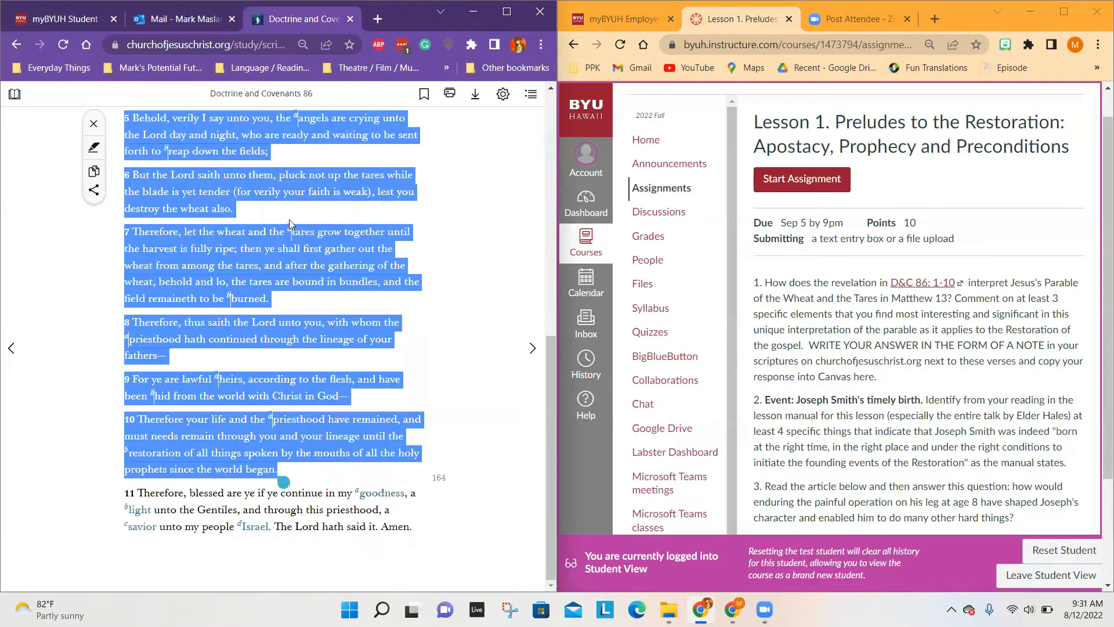
scroll(278, 477, up, 3)
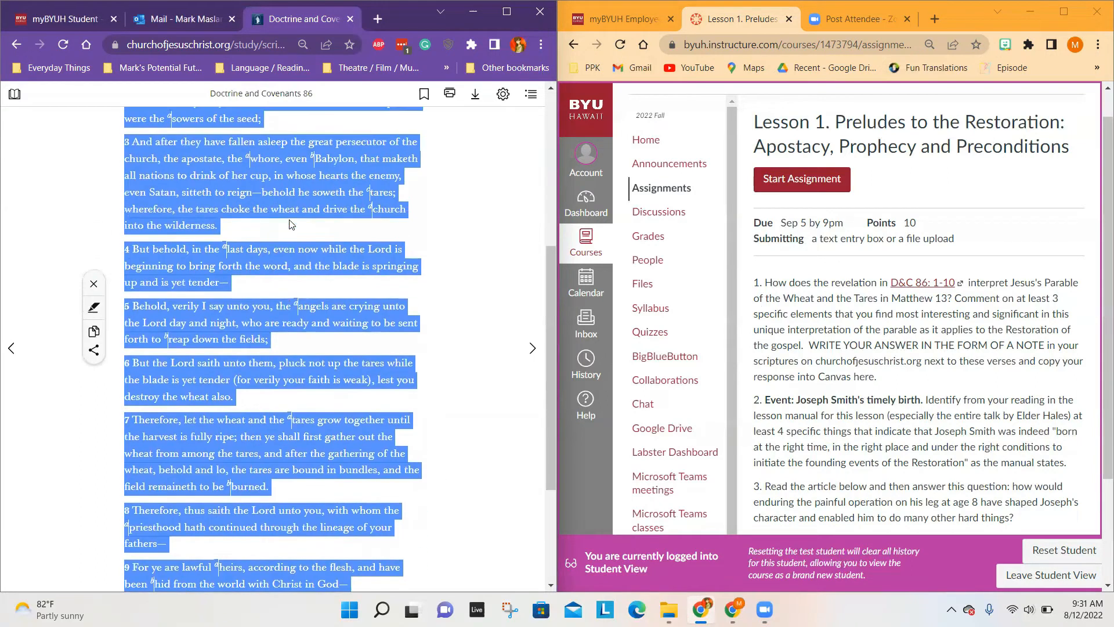
click(94, 308)
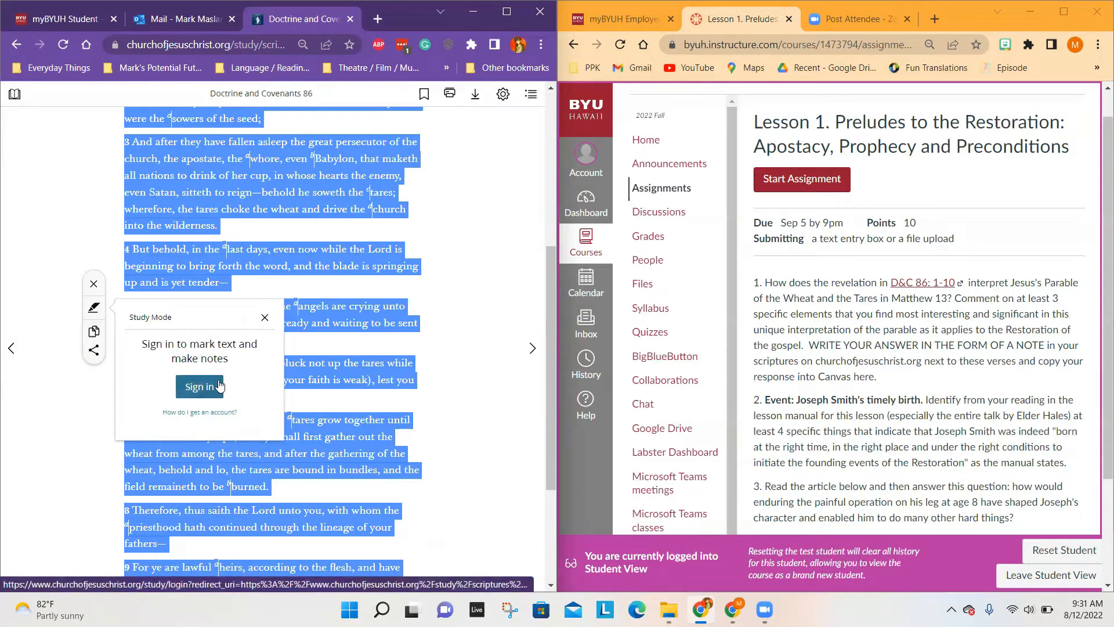
Step: Sign in to the Church account with the username and account password
click(208, 392)
click(289, 233)
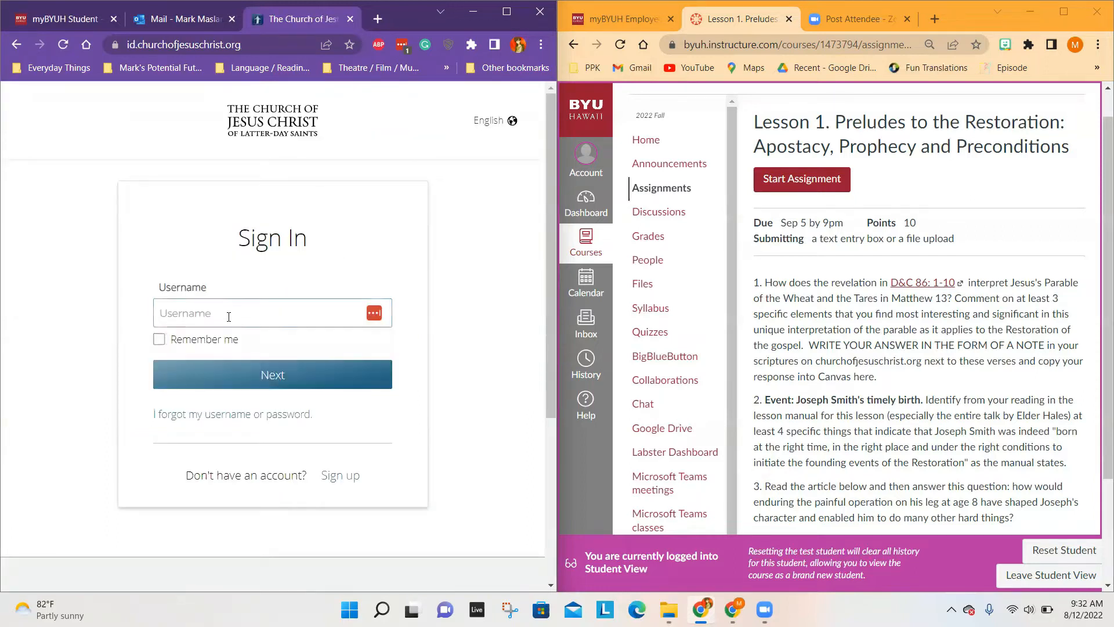
click(200, 313)
click(232, 354)
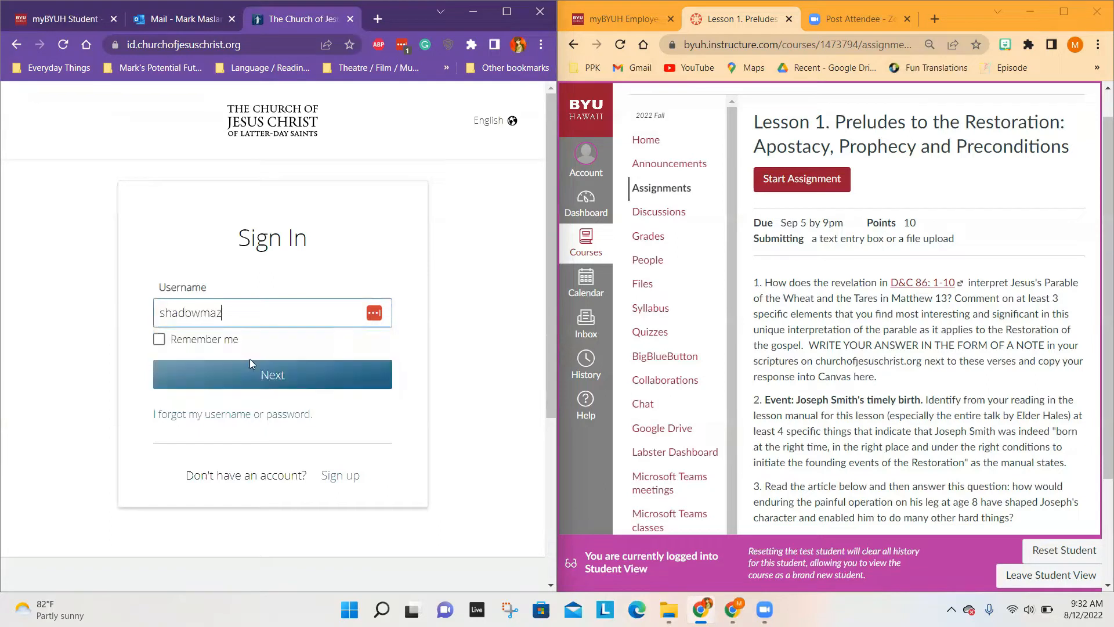
click(318, 375)
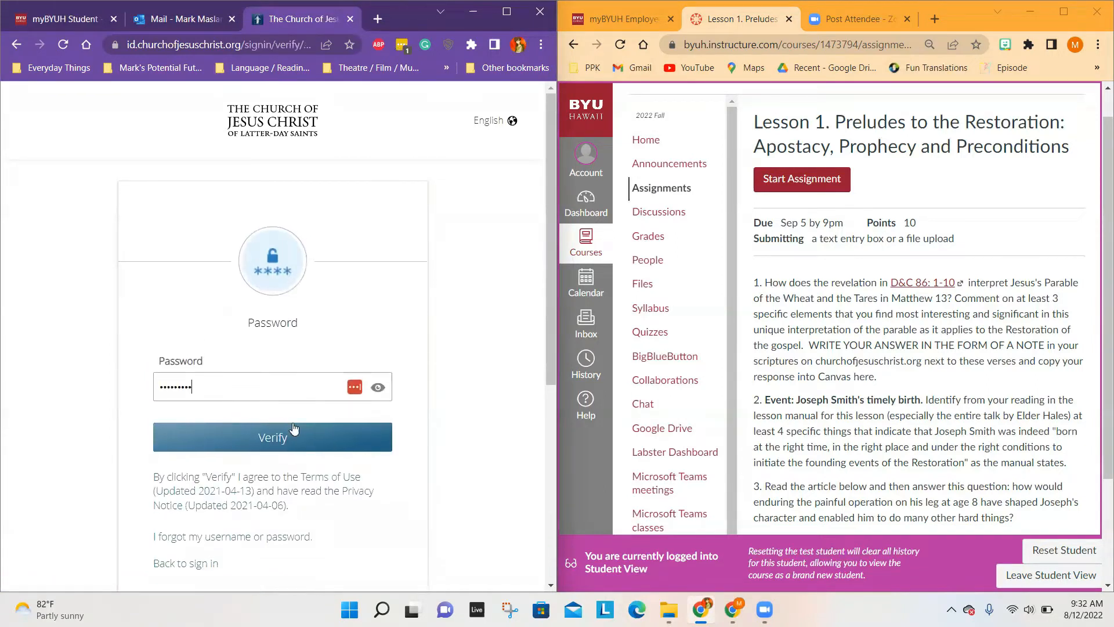
click(279, 441)
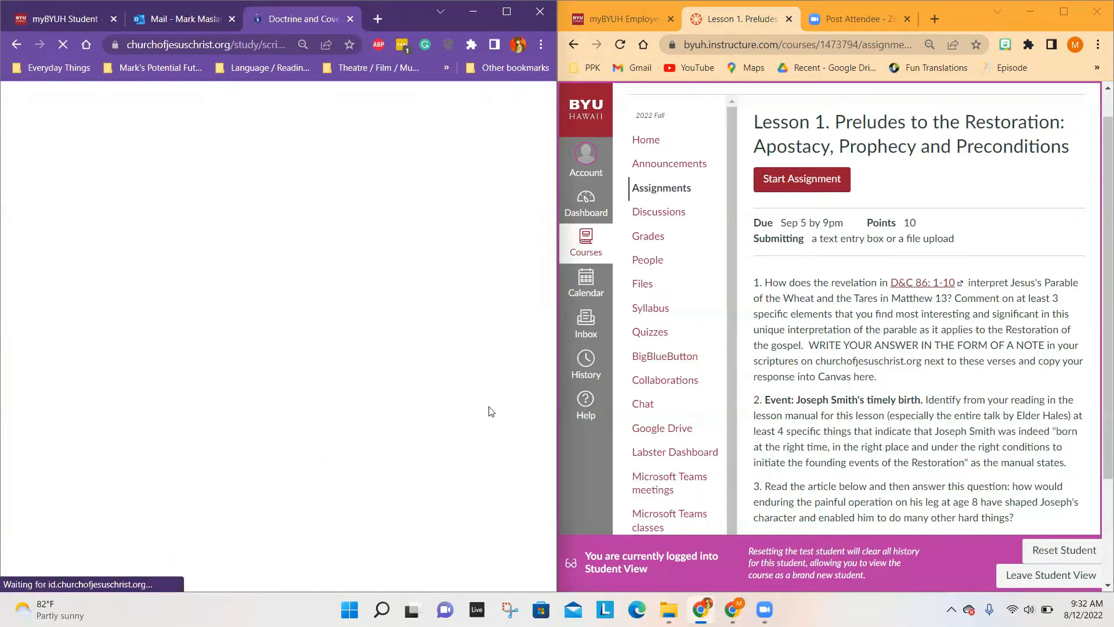
Step: Select verses 1–10 of Doctrine and Covenants 86 again and open a new note for them
scroll(489, 411, down, 1)
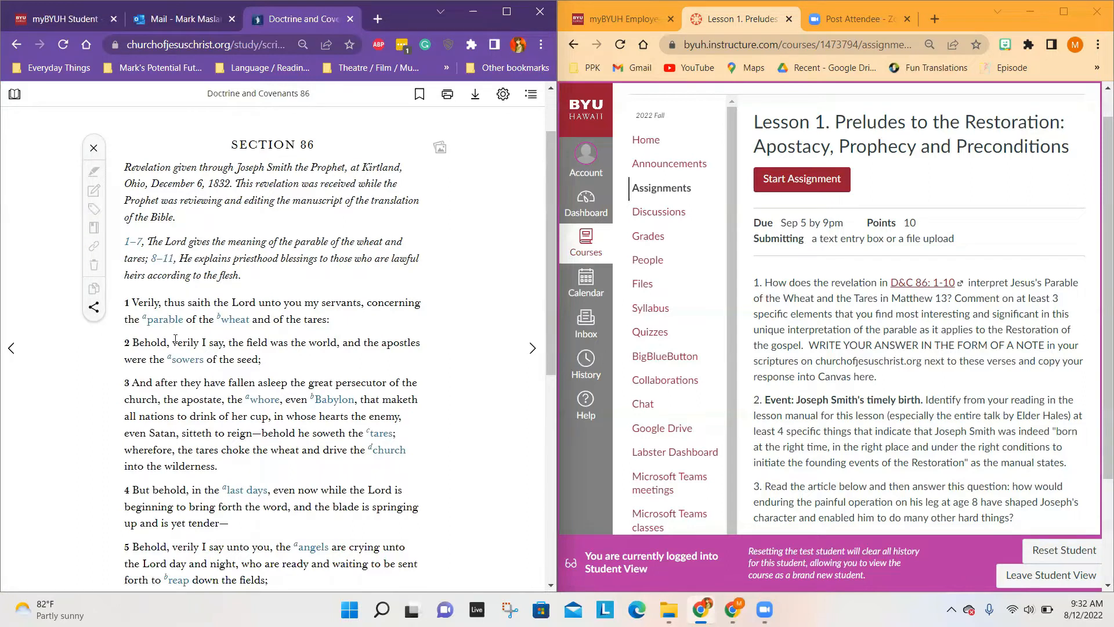
scroll(175, 339, down, 1)
drag(125, 242, 284, 502)
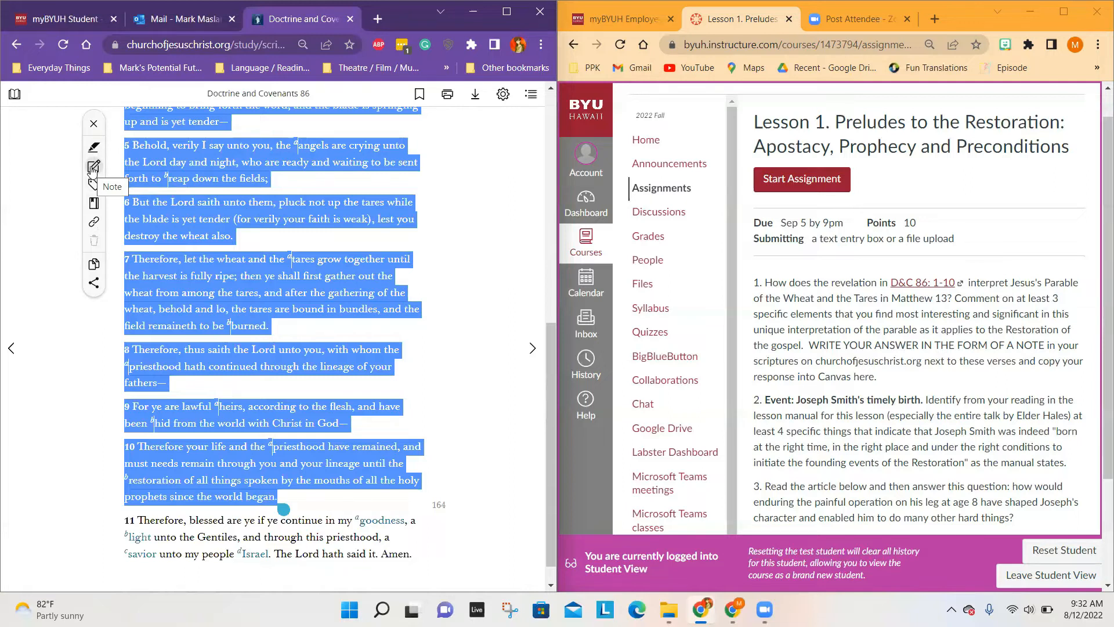
click(92, 169)
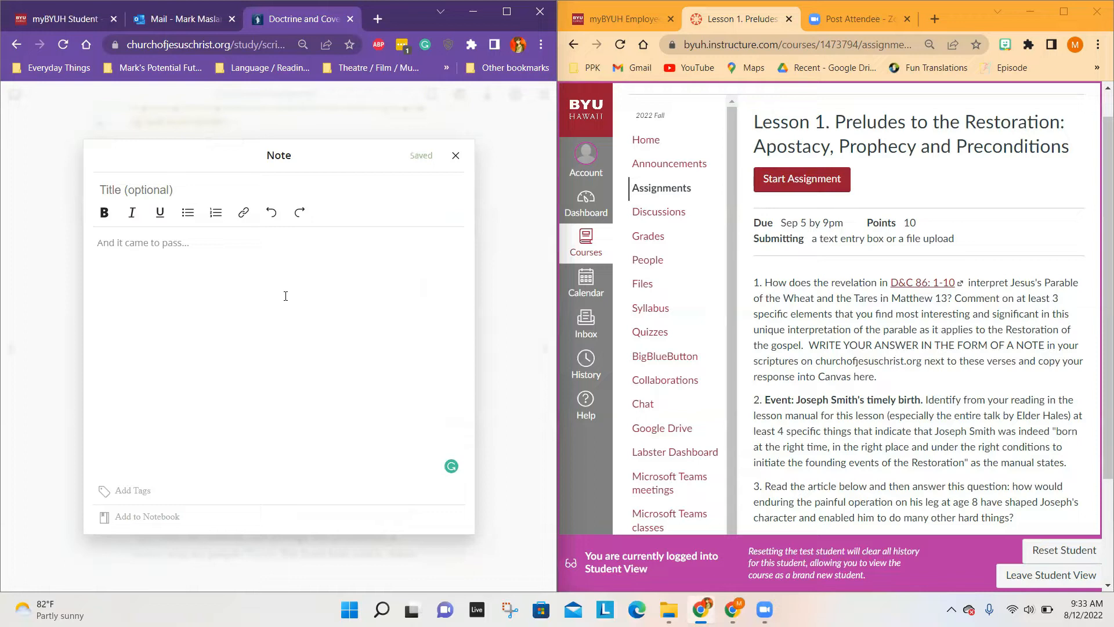
Step: Title the note "Lesson 1. Preludes to the Restoration: Apostacy, Prophecy and Preconditions"
click(159, 191)
text(Lesson 1: Preludes to the Restoration: Apostacy, Prophecy)
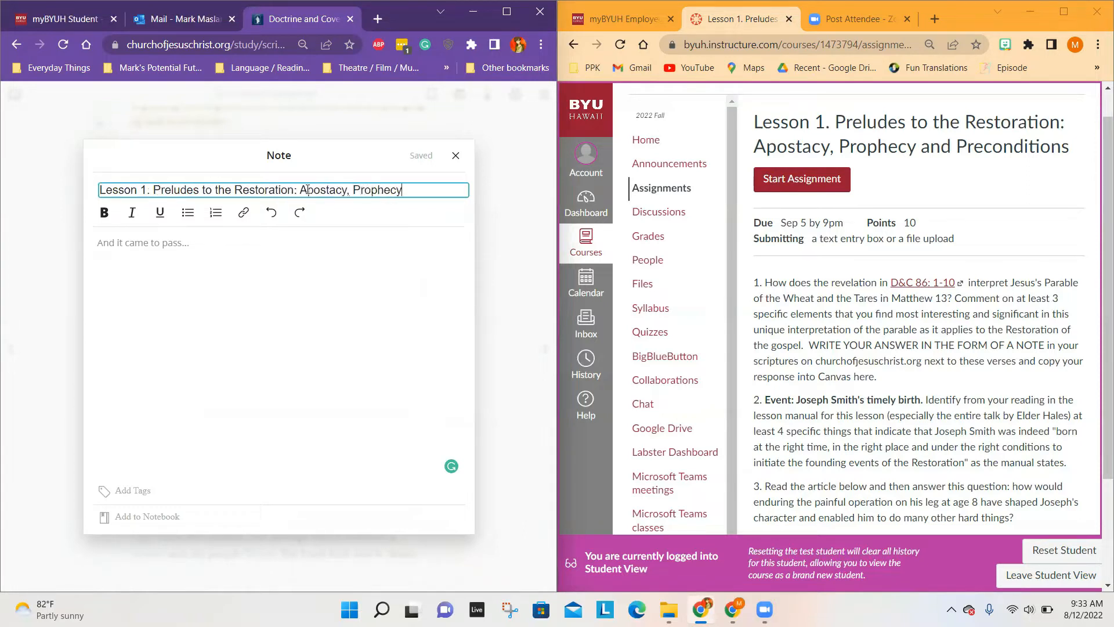
text( and Preconditions)
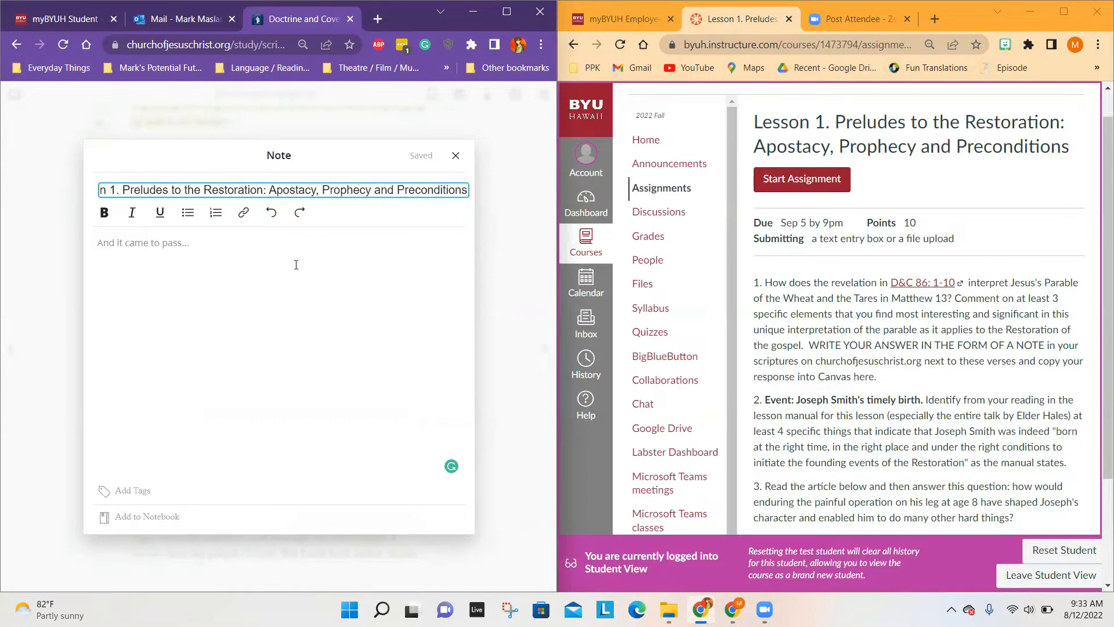
Step: Write a numbered list in the note body with three placeholder comments: one interesting thing, a second liked thing, and the last thing about the parable's interpretation
click(221, 248)
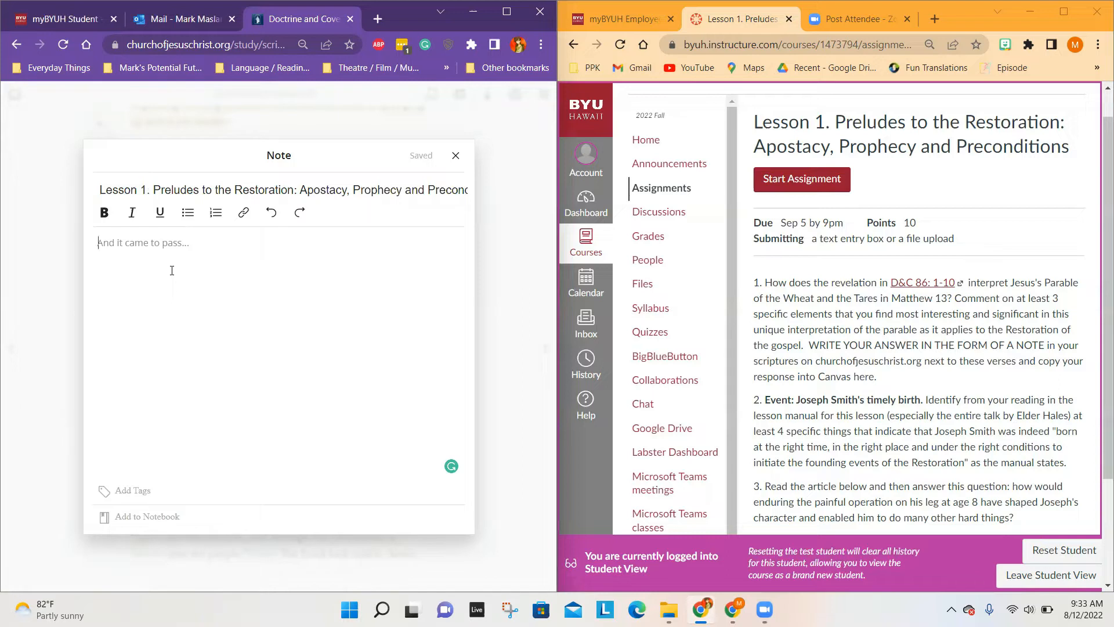
click(219, 212)
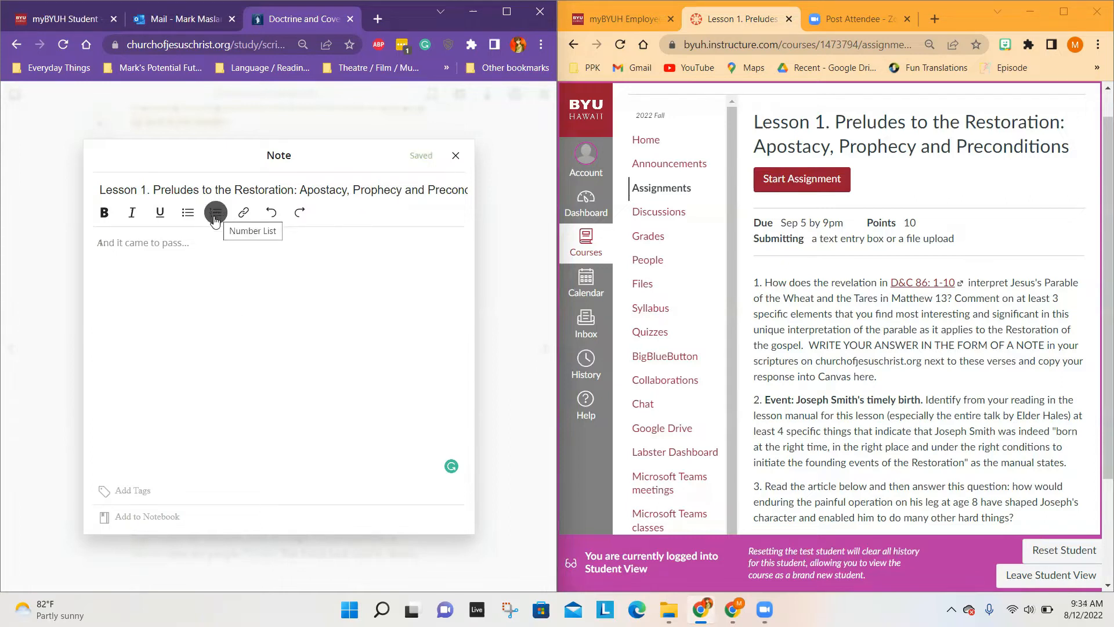
text(One thing that I find interesting in this scripture is)
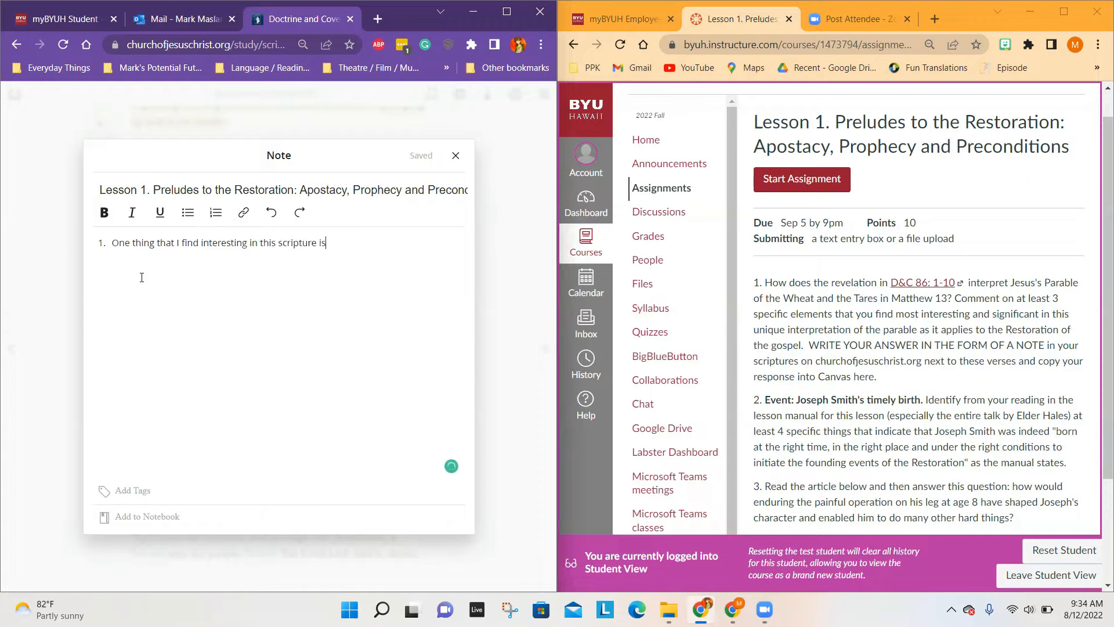
text(....)
key(Return)
text(The second thing I liked about this scripture is that....)
key(Return)
text(The last thing that I really liked about the interpretation of this parable is how....)
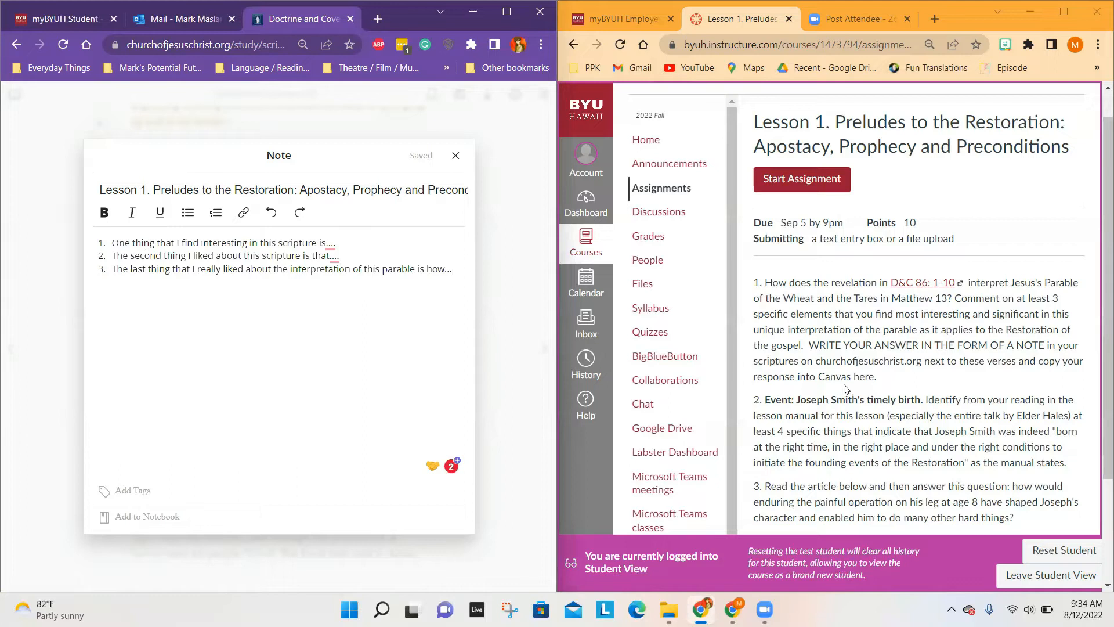
Step: Copy the note's three comments into the Canvas assignment's text entry under the heading "Question 1:"
scroll(845, 388, down, 1)
drag(451, 269, 75, 236)
key(ctrl+c)
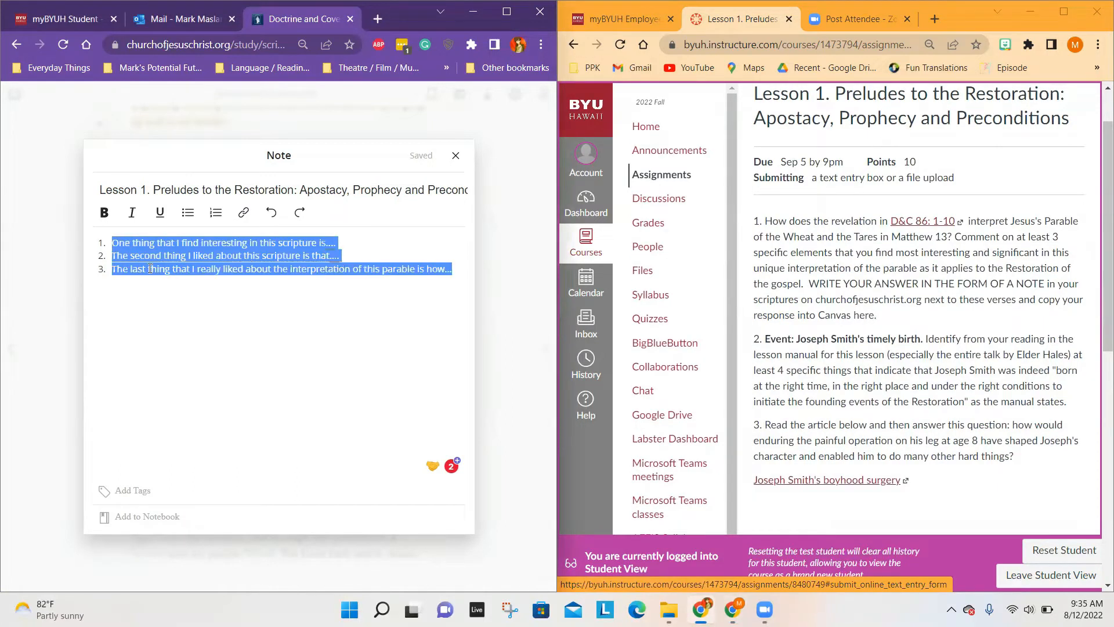
scroll(790, 357, down, 5)
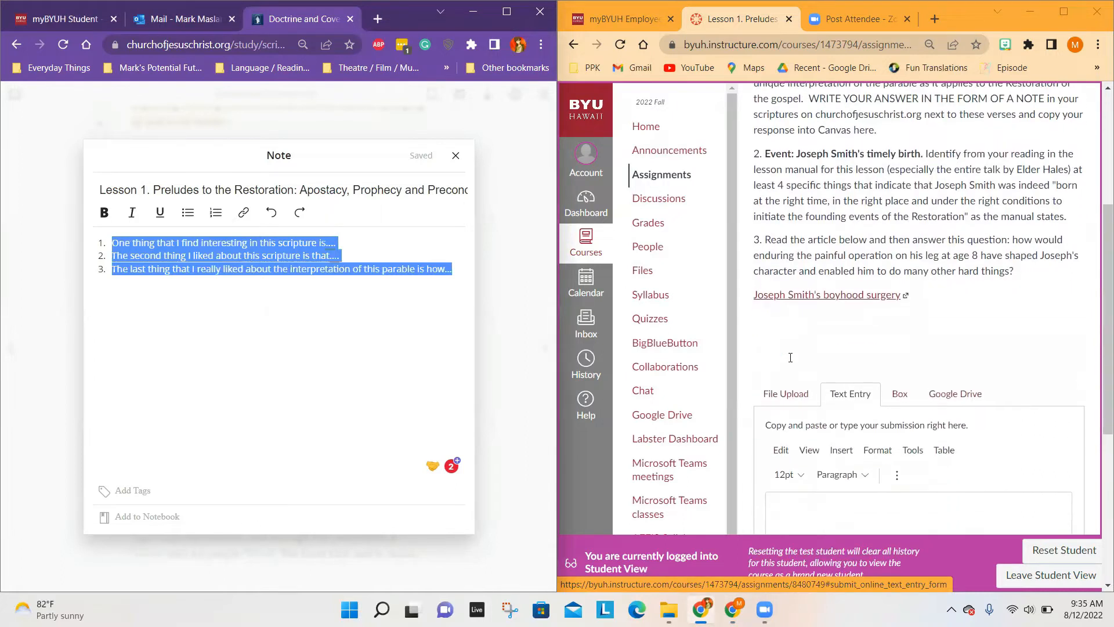
click(824, 368)
scroll(824, 372, up, 1)
text(Question 1:)
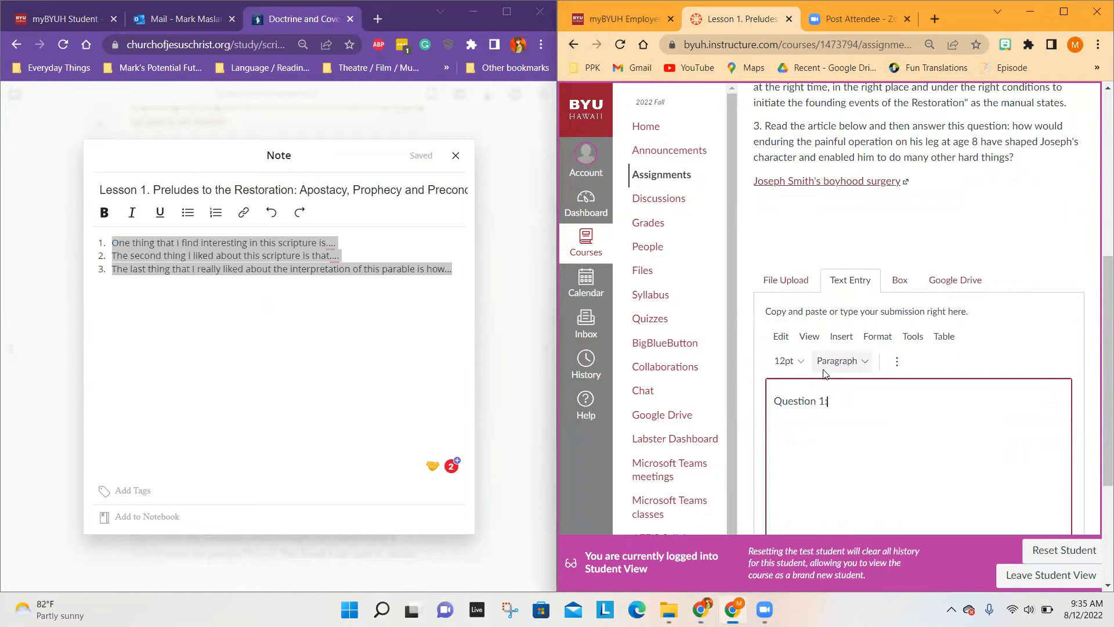
scroll(825, 374, up, 3)
scroll(823, 371, down, 4)
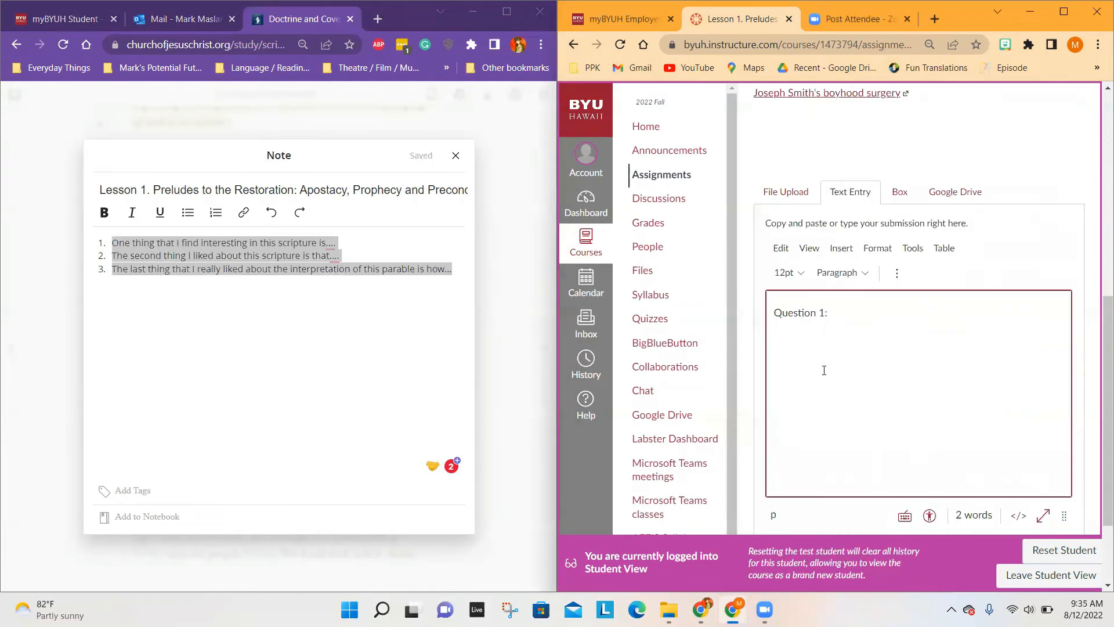
key(ctrl+v)
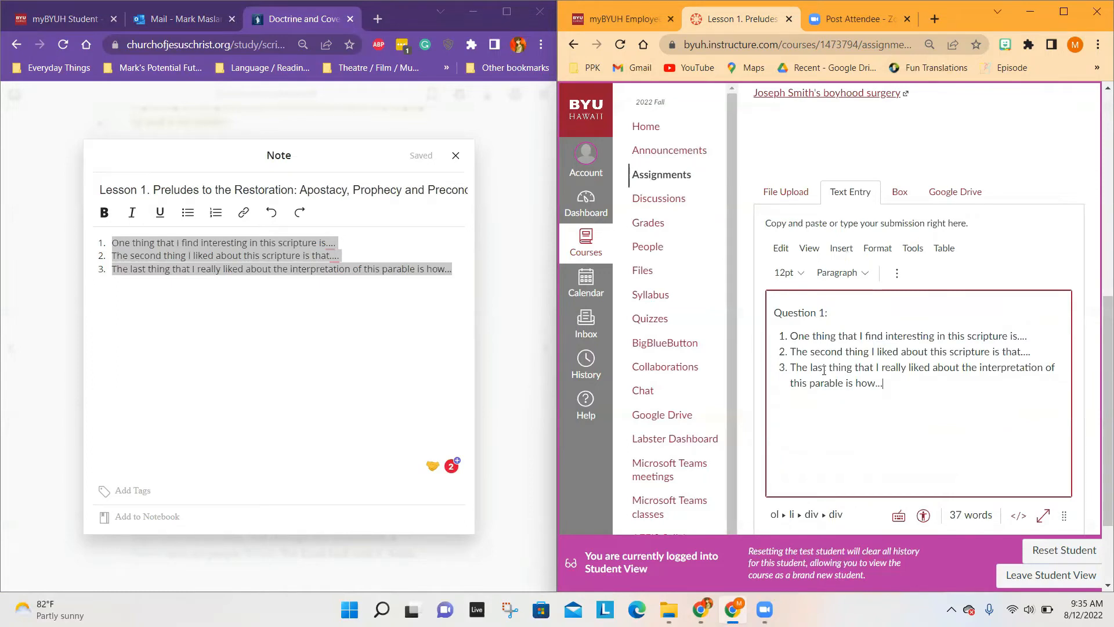
Step: Add the headings "Question 2:" and "Question 3:" below the pasted answers and submit the assignment
scroll(823, 370, up, 4)
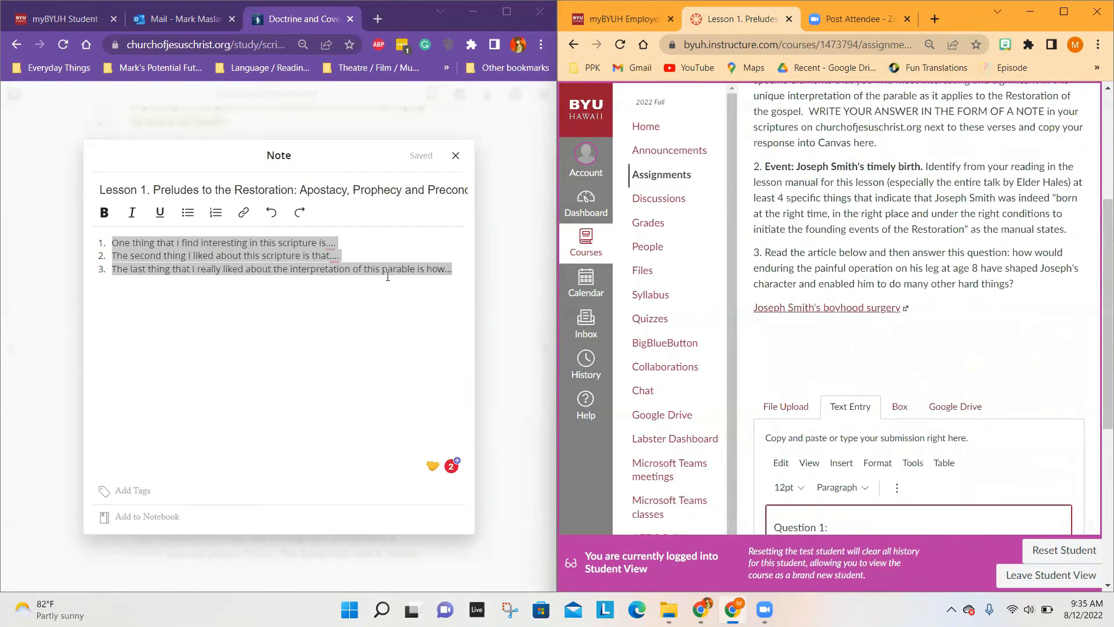
scroll(945, 284, up, 2)
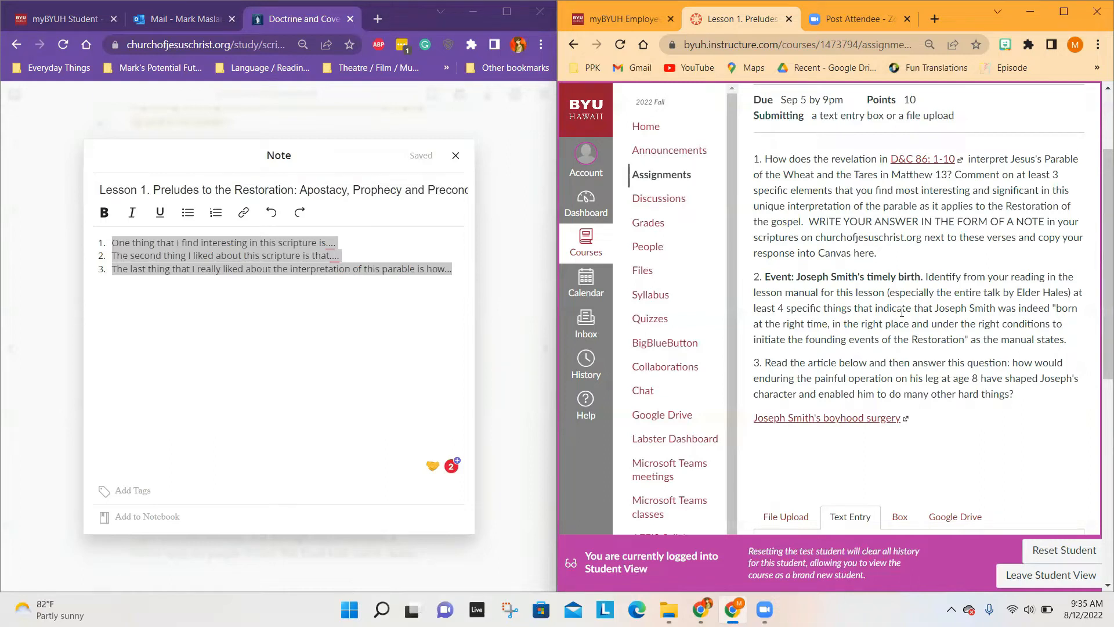
scroll(901, 312, down, 6)
key(Return)
key(Return)
text(Questi)
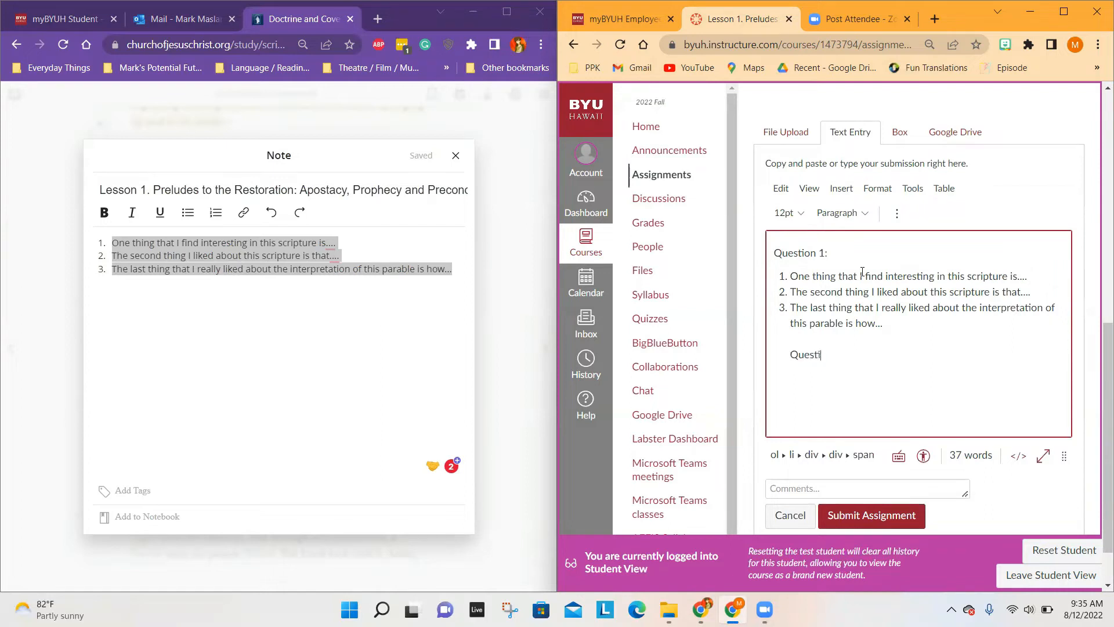
text(on 2:)
key(Return)
key(Return)
text(Question 3:)
key(Return)
key(Up)
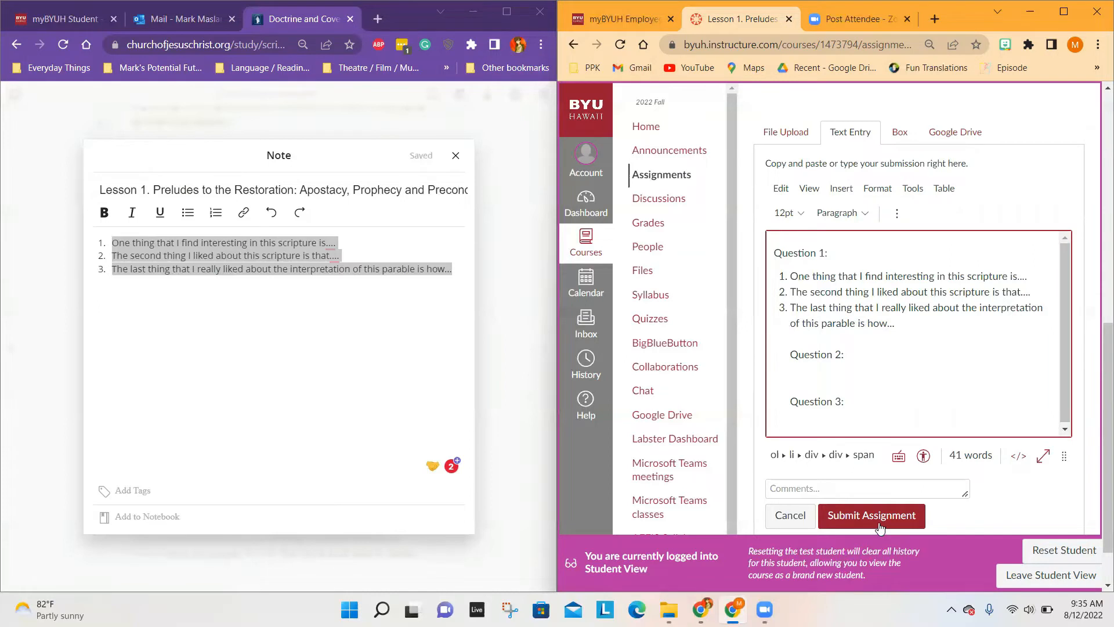
click(880, 517)
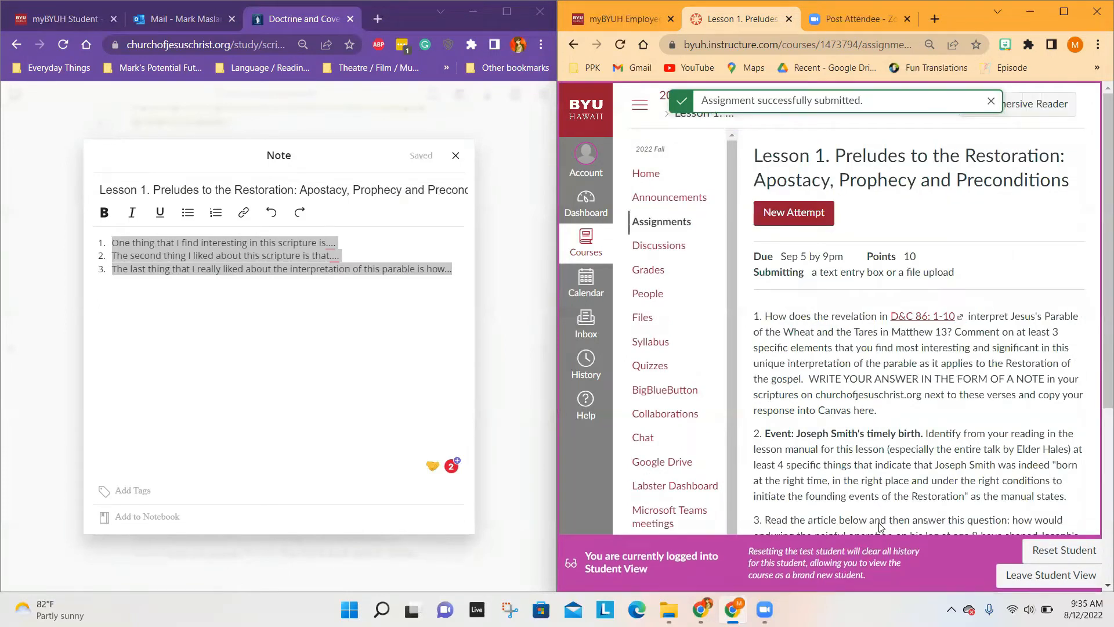
Step: Add the scripture note to a new notebook named RELIGION225
click(334, 343)
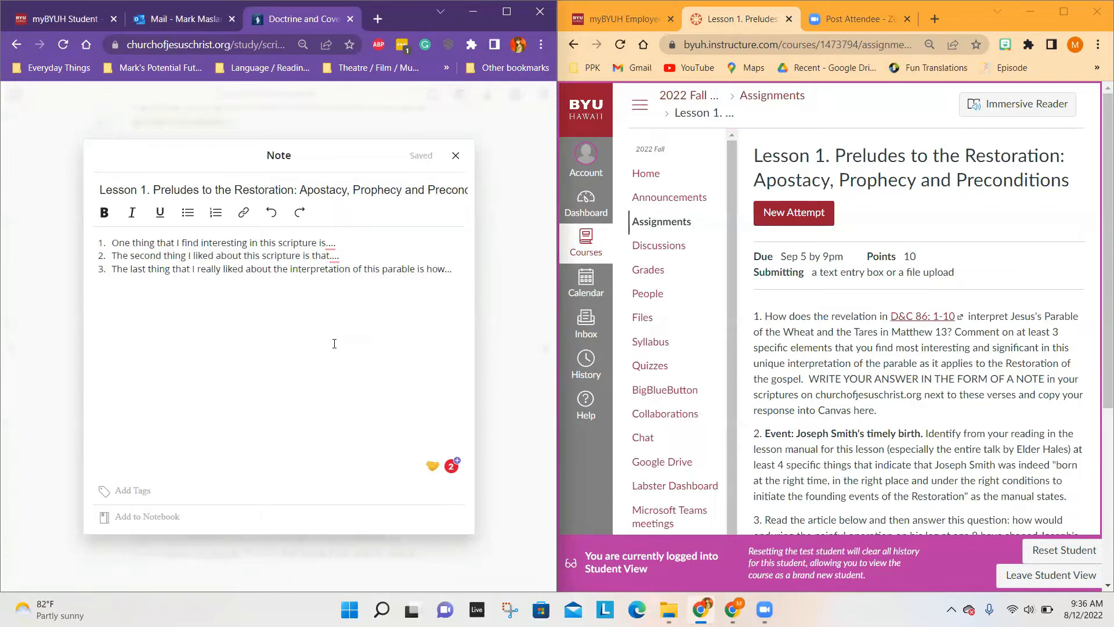
click(141, 517)
text(REL)
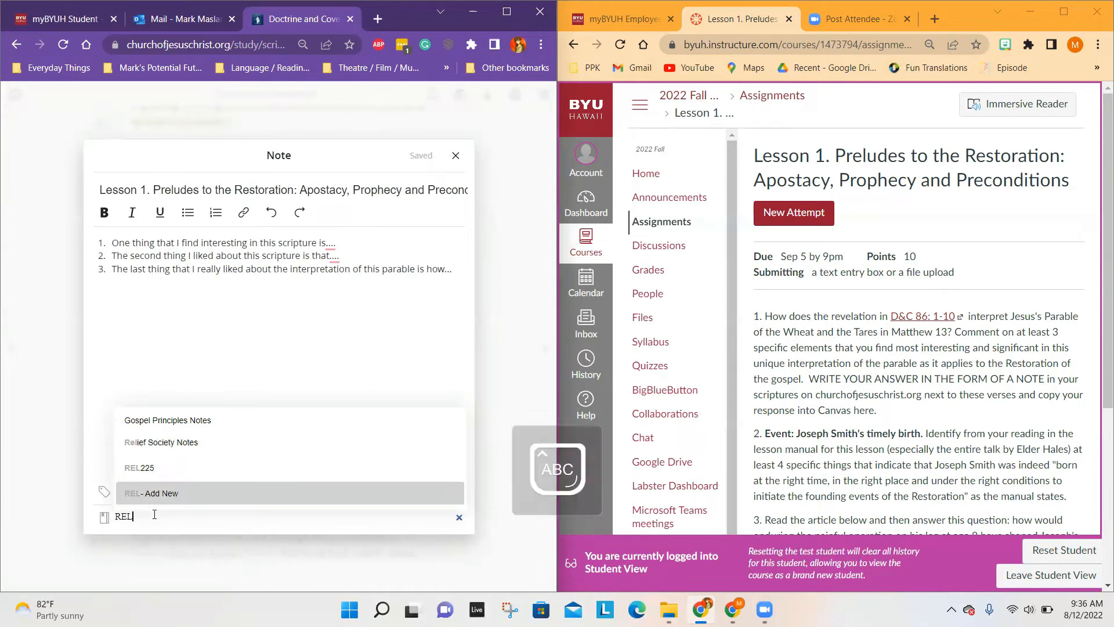
text(IGION225)
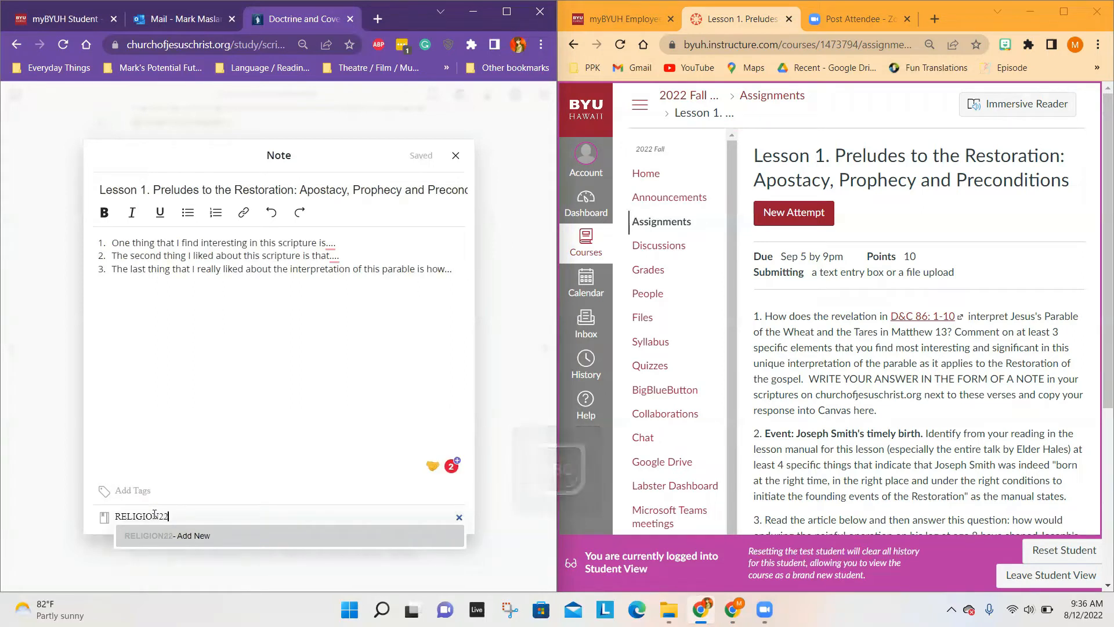
key(Caps_Lock)
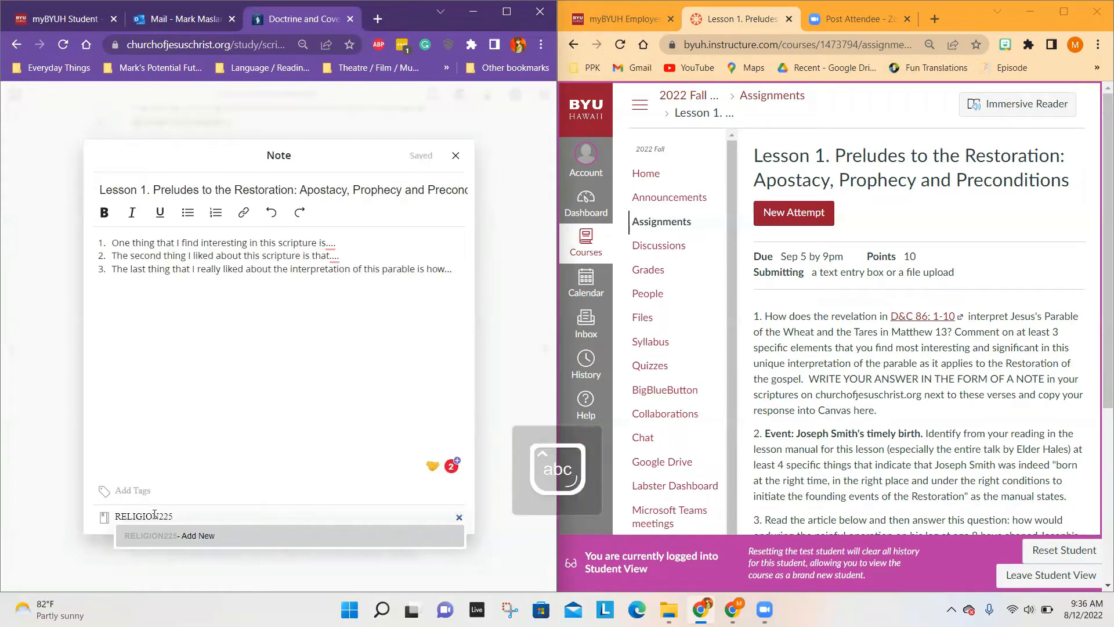
click(203, 541)
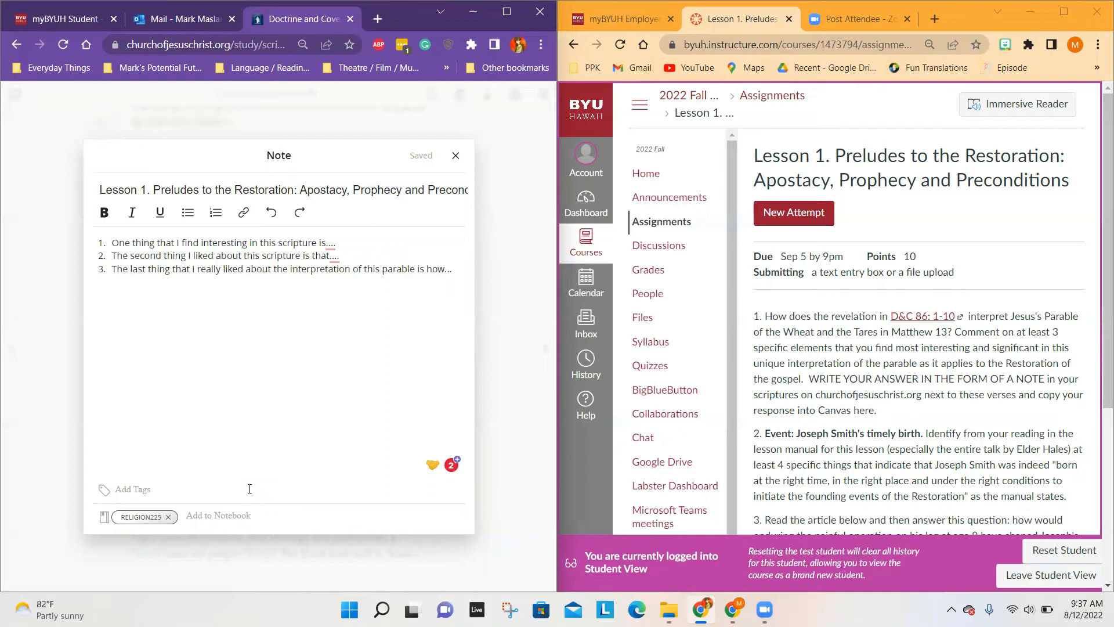
Step: Close the note and open the Notes collection from the Gospel Library to review the saved Lesson 1 note and its linked verses
click(455, 156)
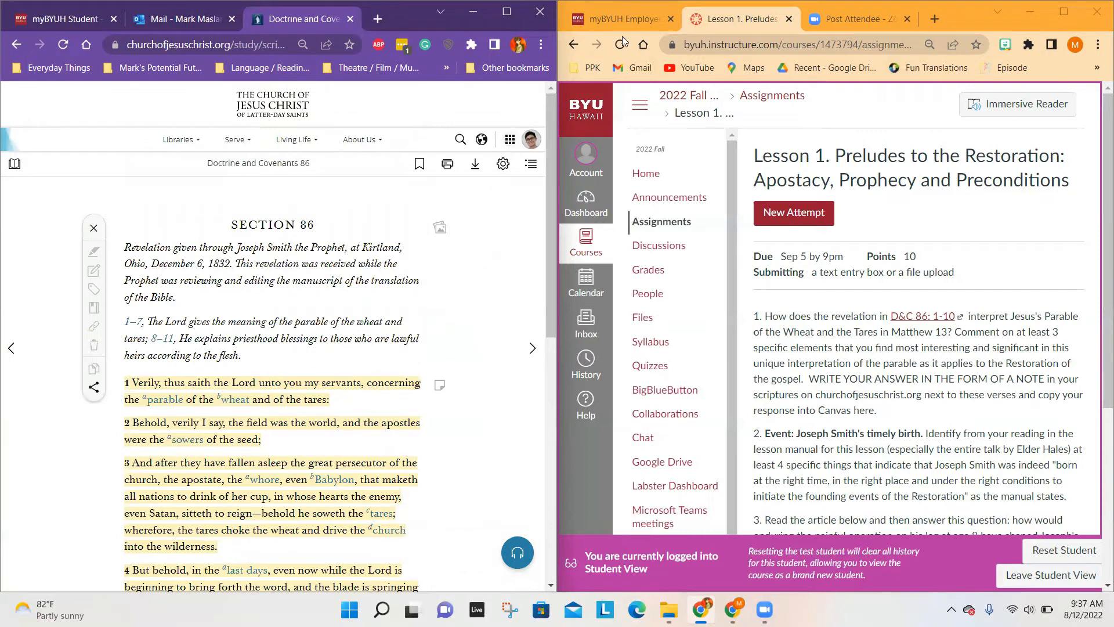
click(179, 140)
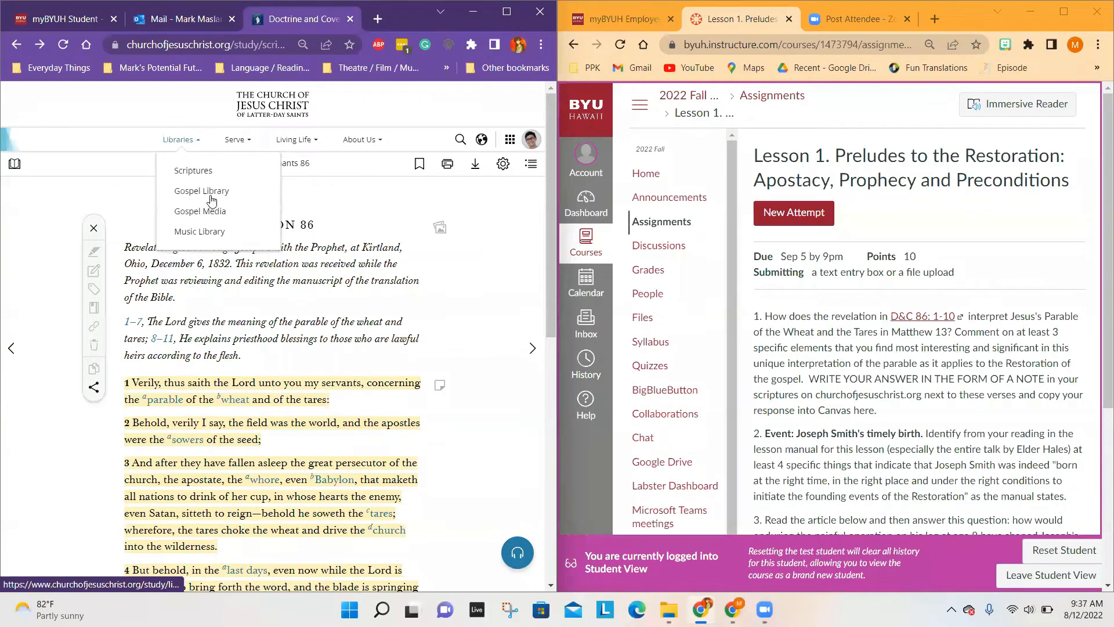
click(203, 193)
scroll(206, 198, down, 5)
scroll(530, 266, down, 7)
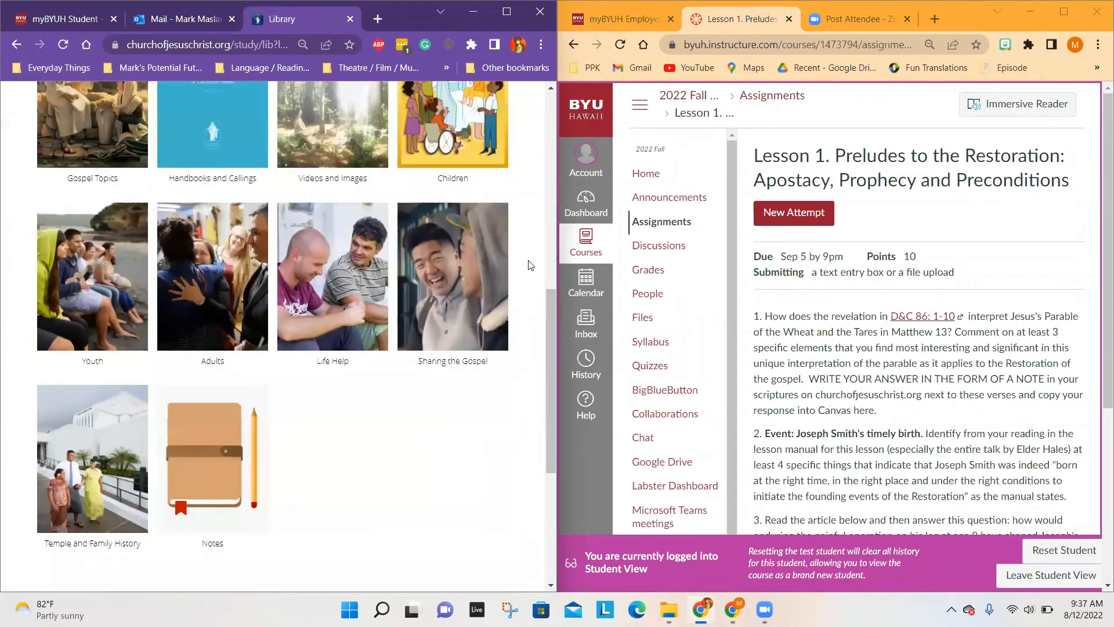
scroll(291, 357, down, 1)
click(232, 362)
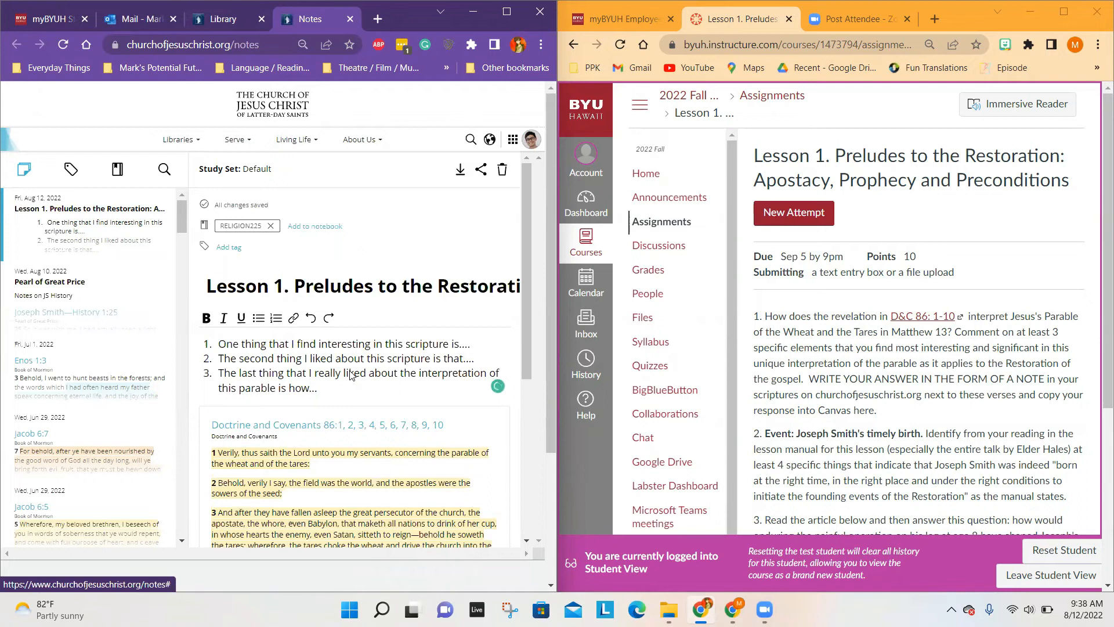
scroll(351, 374, down, 5)
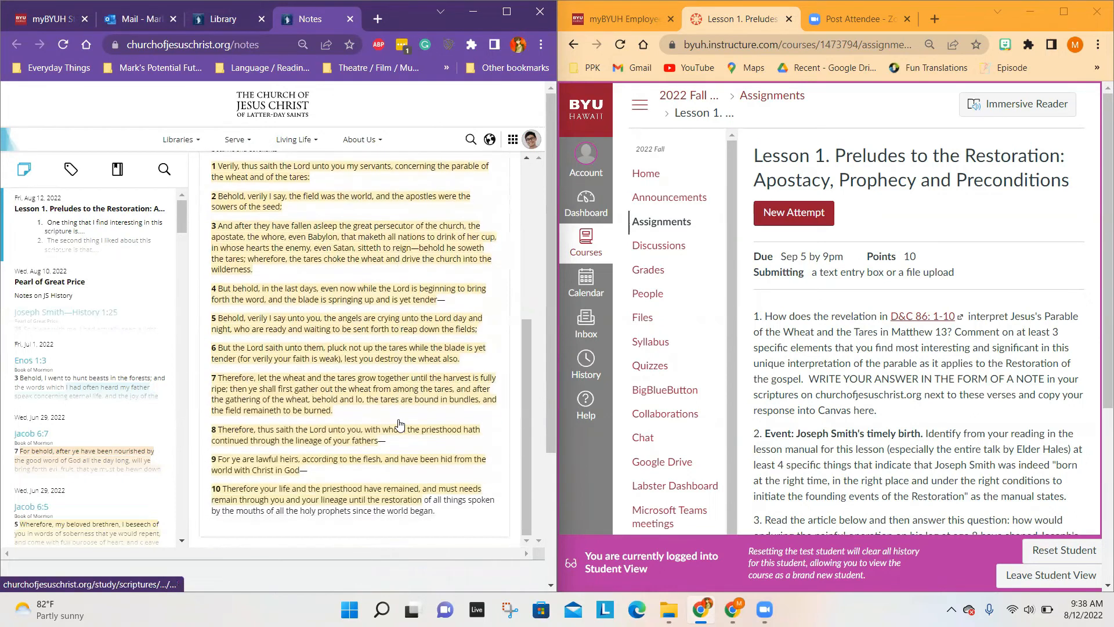
scroll(399, 425, up, 4)
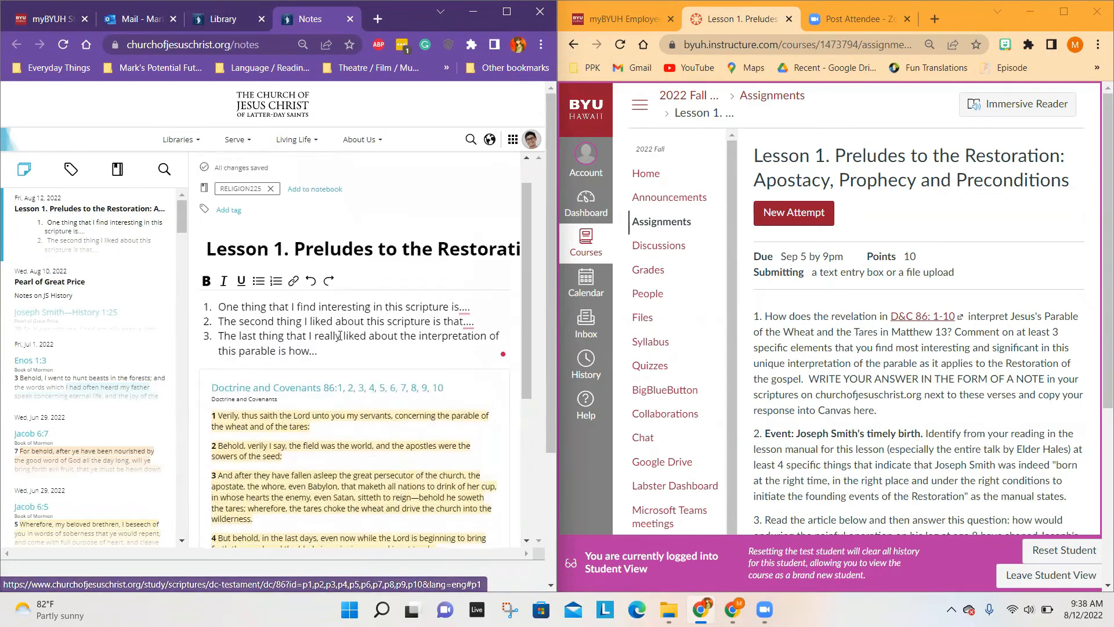
Step: Add the line "More information" below the numbered list in the Lesson 1 note, and delete that line again
scroll(340, 336, down, 1)
click(334, 324)
key(Return)
key(Return)
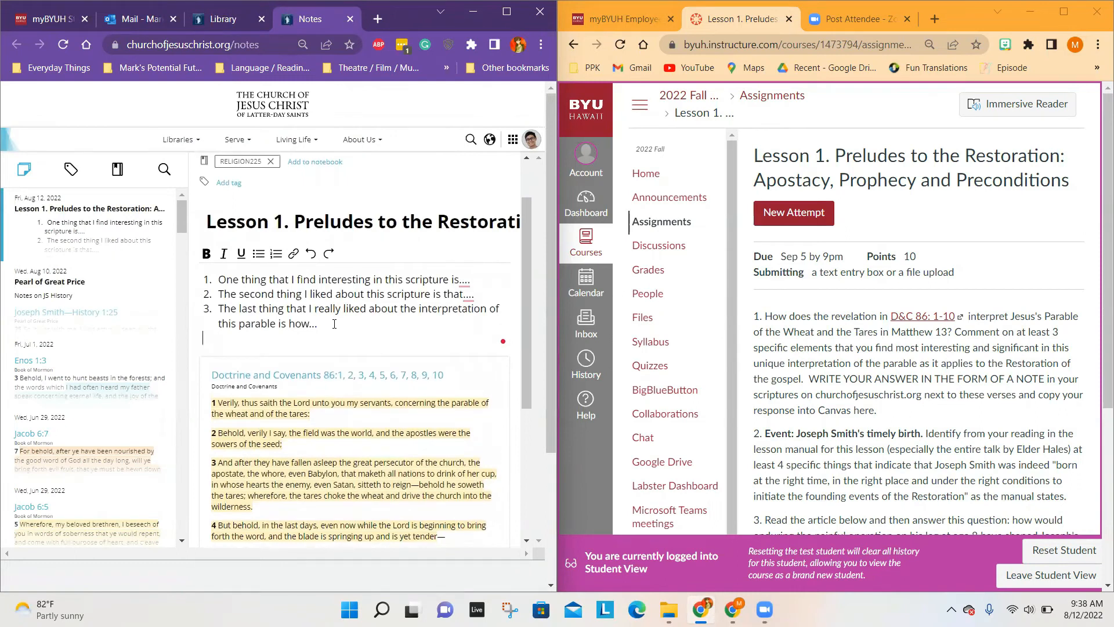
key(Return)
text(mORE IN)
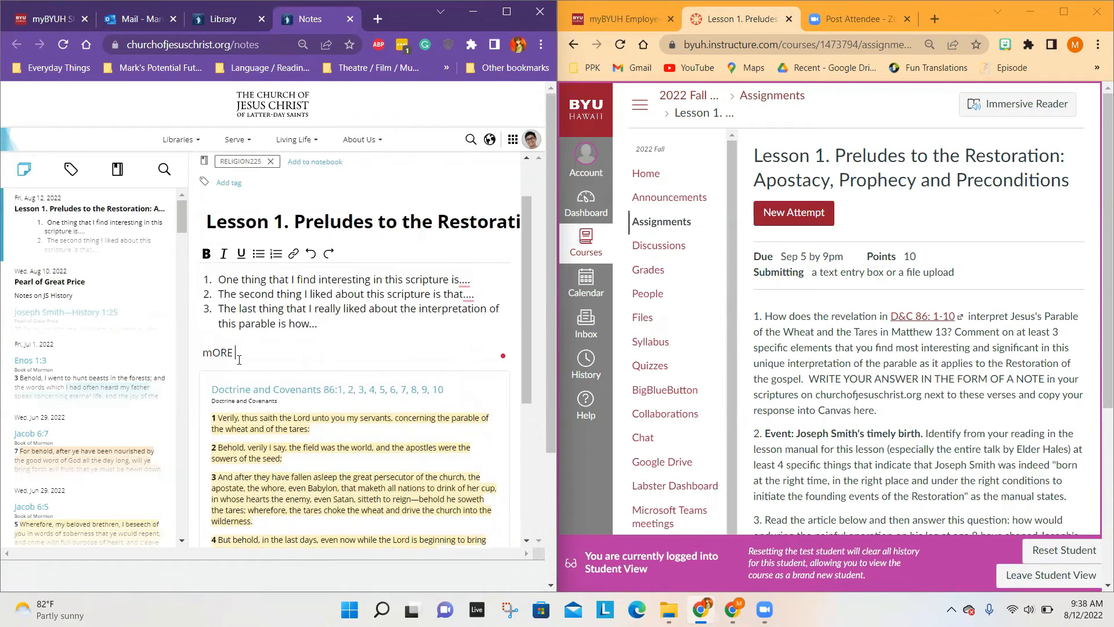
key(BackSpace)
key(BackSpace)
key(BackSpace)
key(BackSpace)
key(BackSpace)
key(BackSpace)
key(BackSpace)
text(More information)
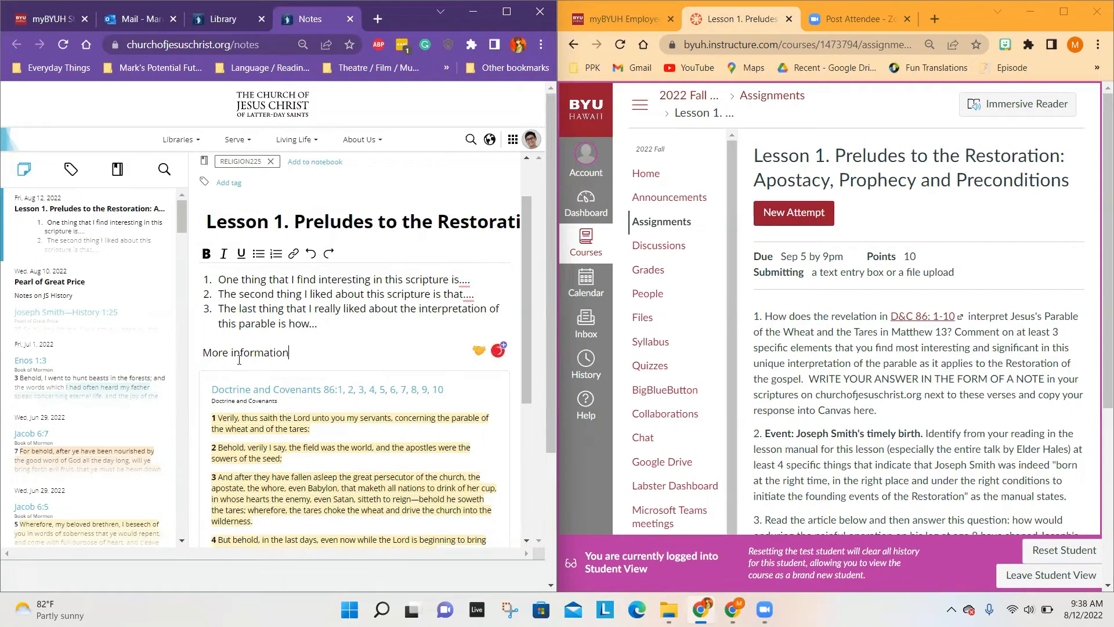
drag(300, 354, 199, 355)
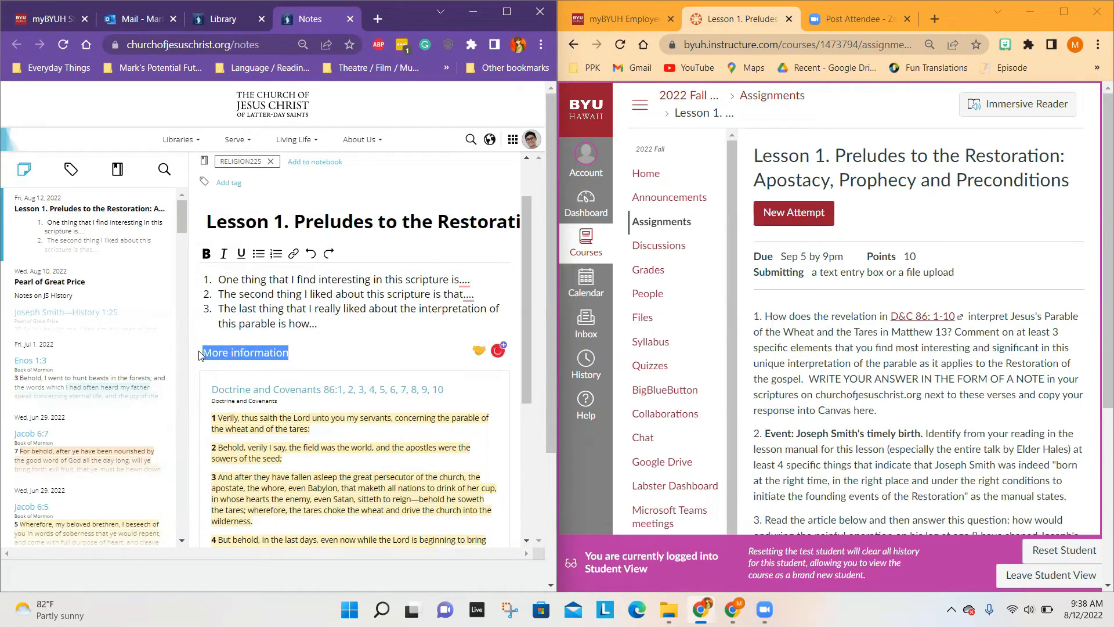
key(BackSpace)
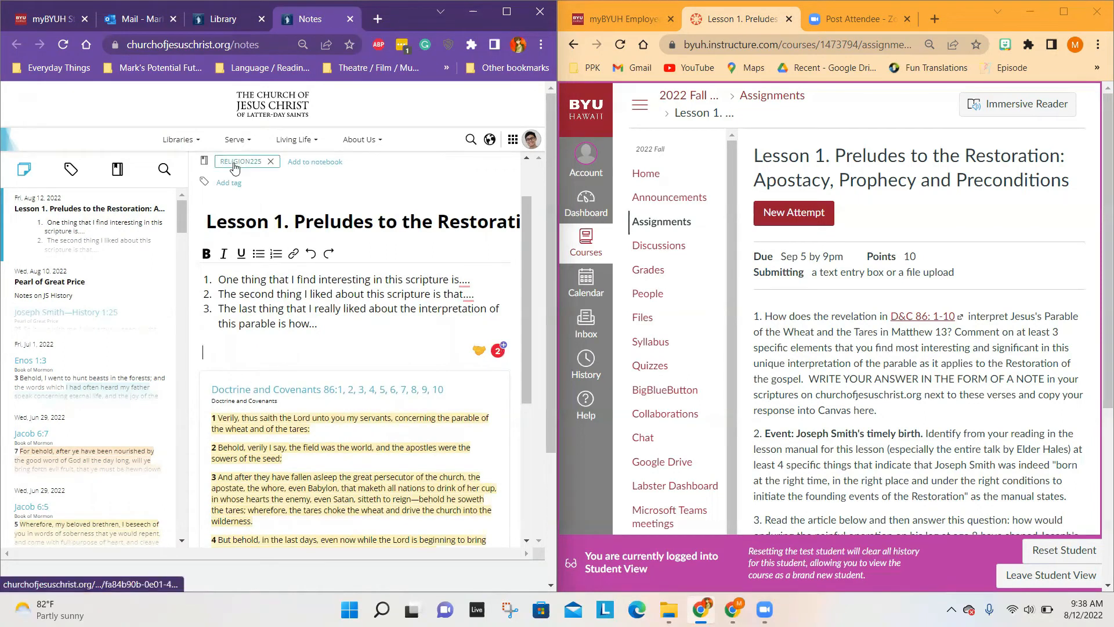
Step: View the note stored in the RELIGION225 notebook and return to the list of notebooks
click(116, 172)
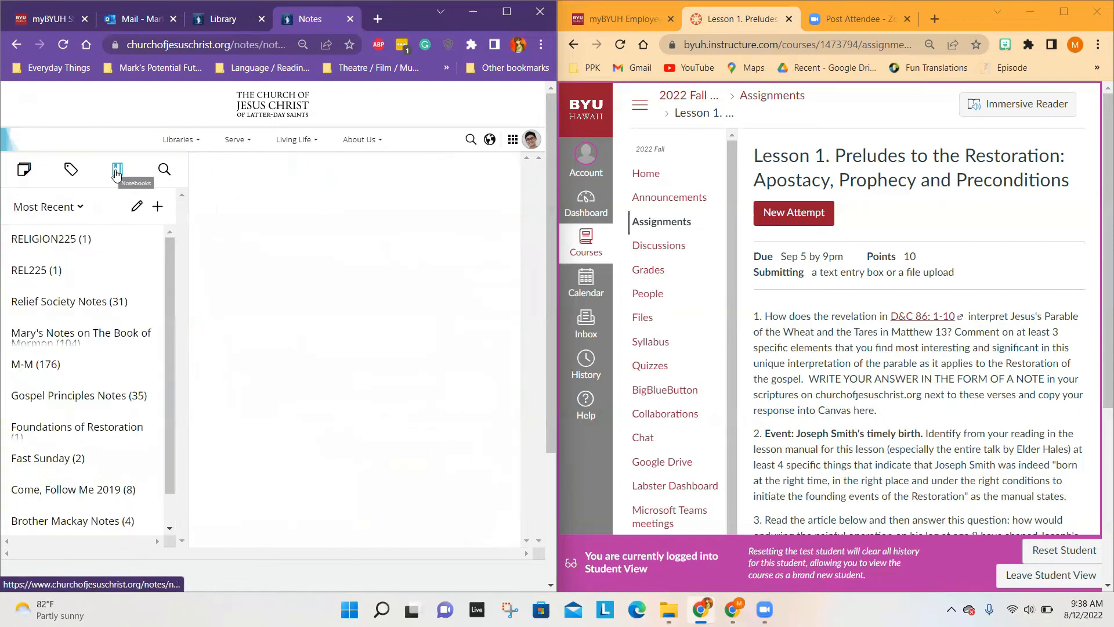
click(71, 245)
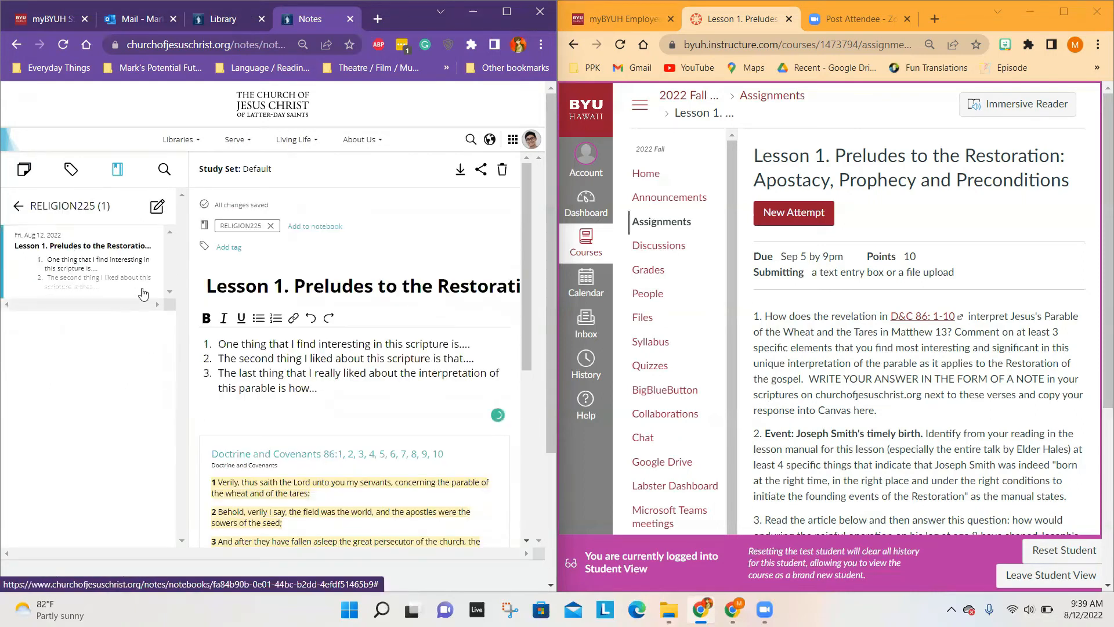
scroll(156, 301, down, 1)
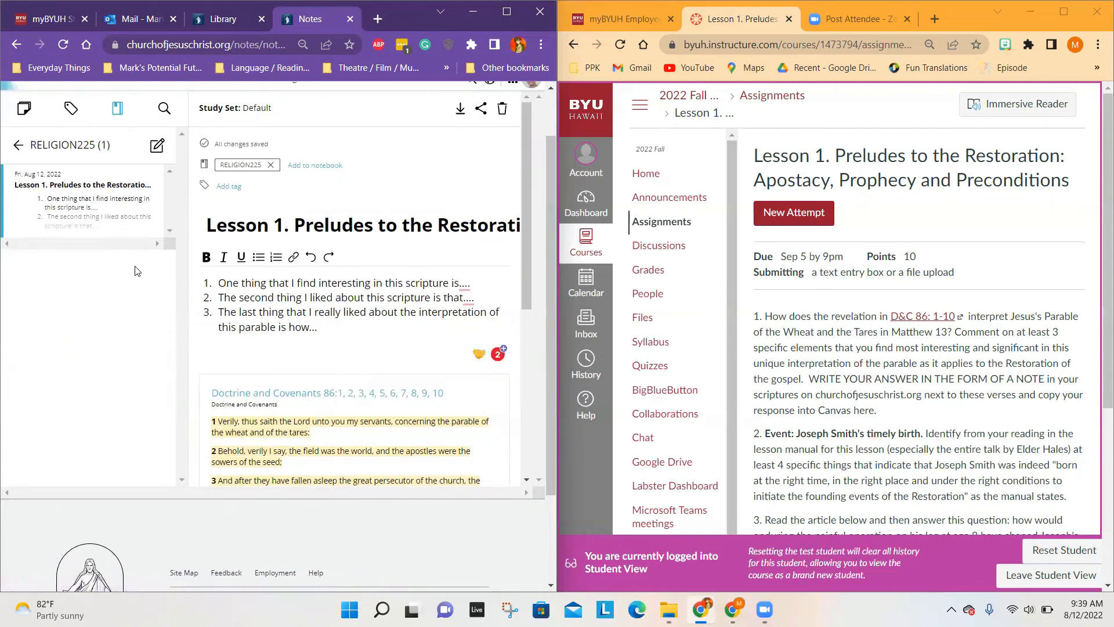
click(18, 144)
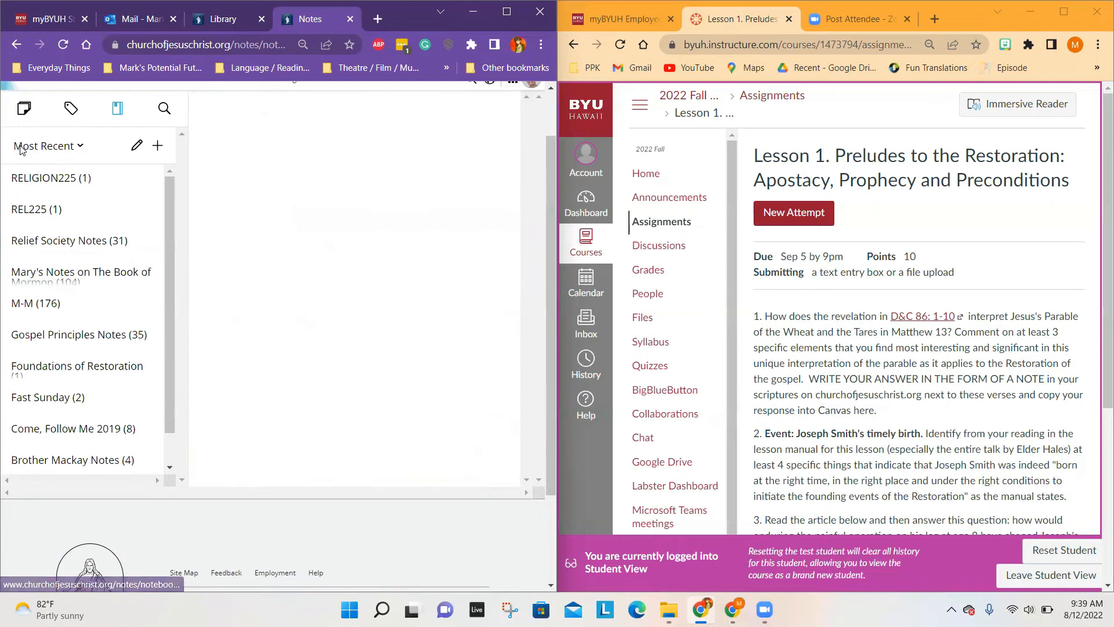
scroll(154, 148, up, 1)
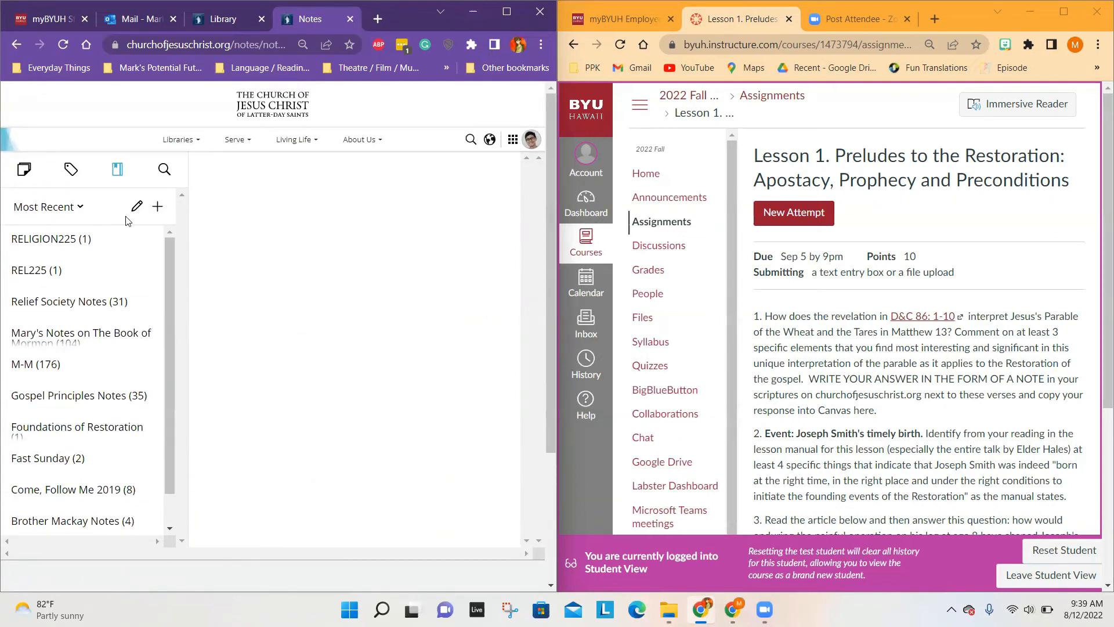
Step: Create a new notebook named REL390R
click(158, 207)
text(REL)
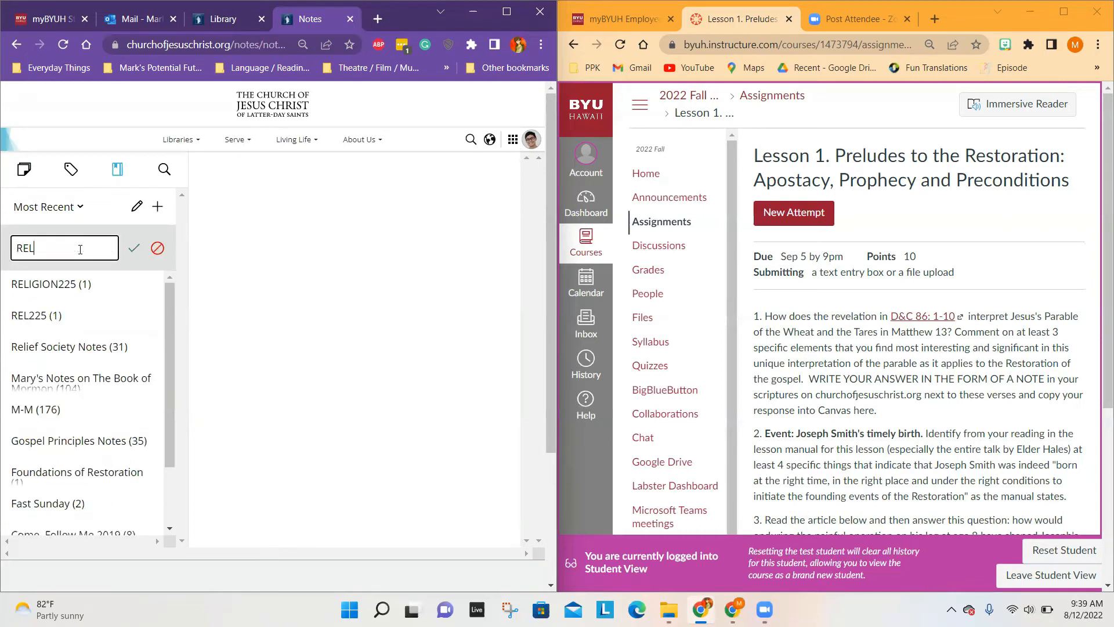
text(390R)
click(133, 248)
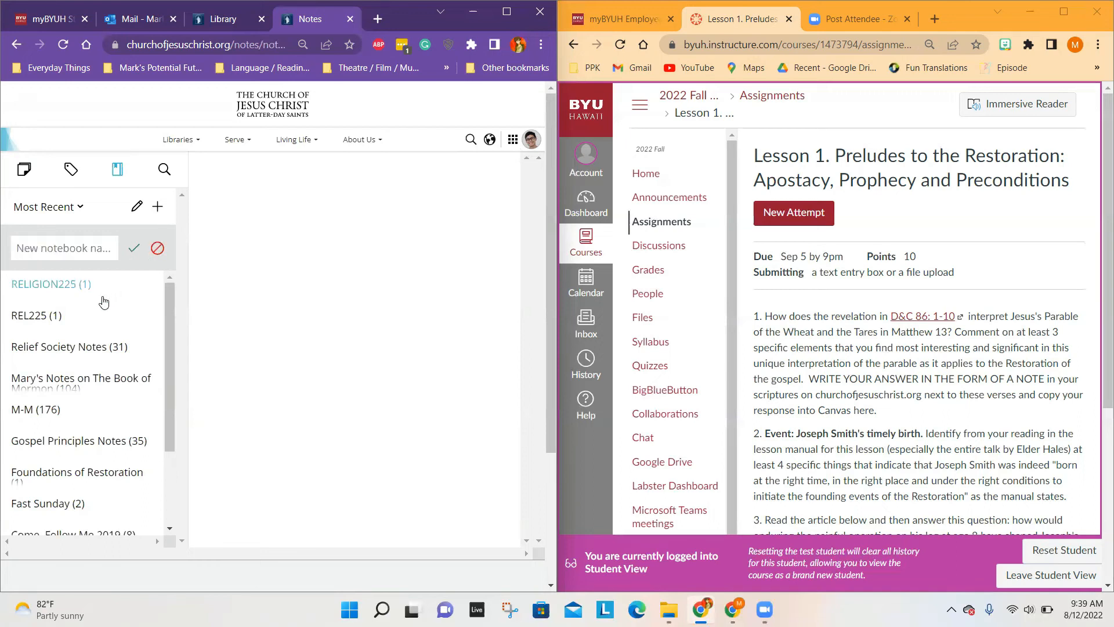
Step: Open the REL390R notebook and add a new blank note to it, ready for writing in the body
scroll(96, 342, down, 2)
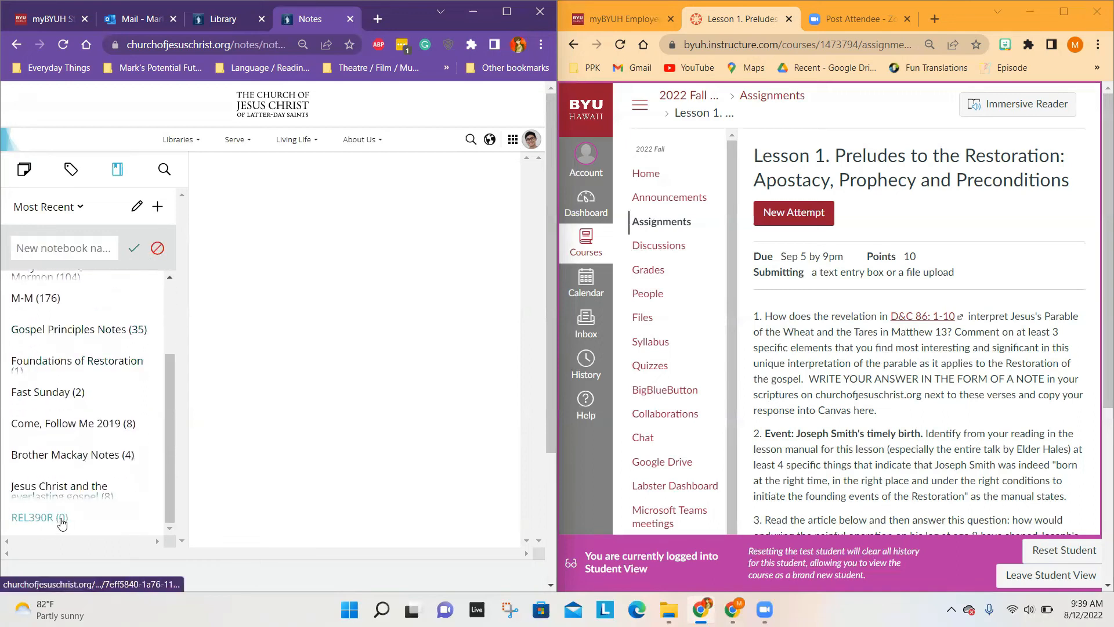
click(53, 524)
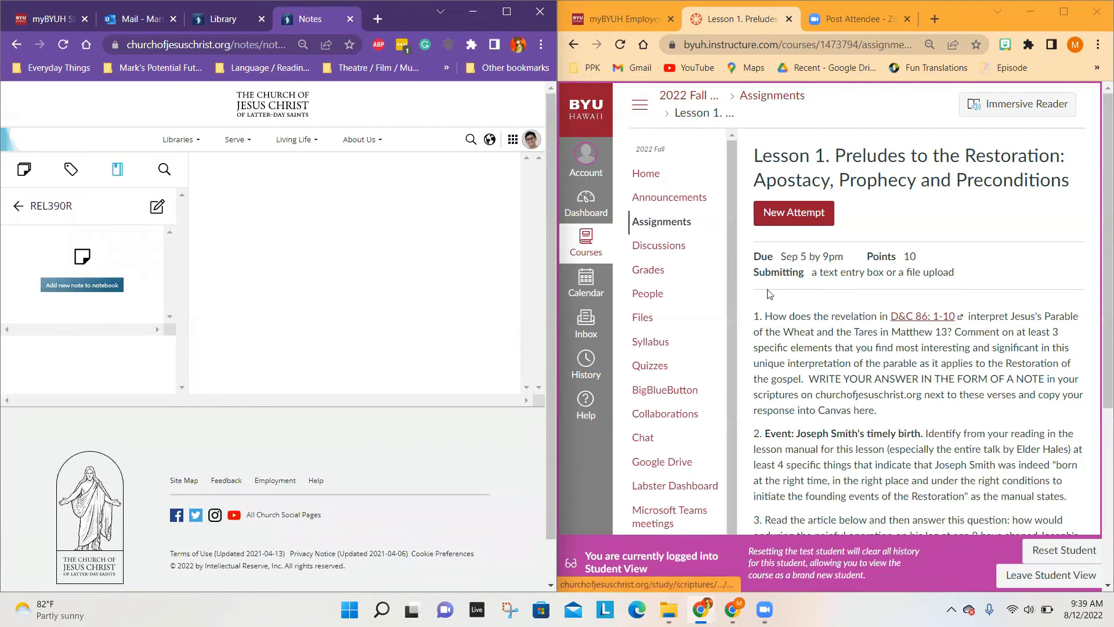
click(157, 210)
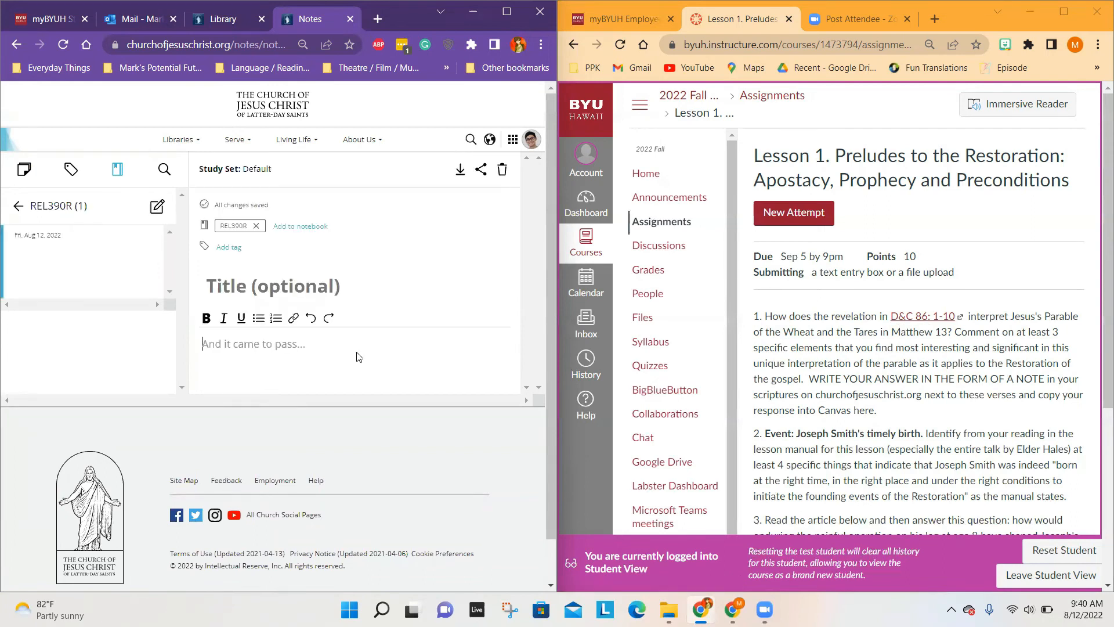
scroll(357, 356, down, 1)
scroll(357, 356, up, 1)
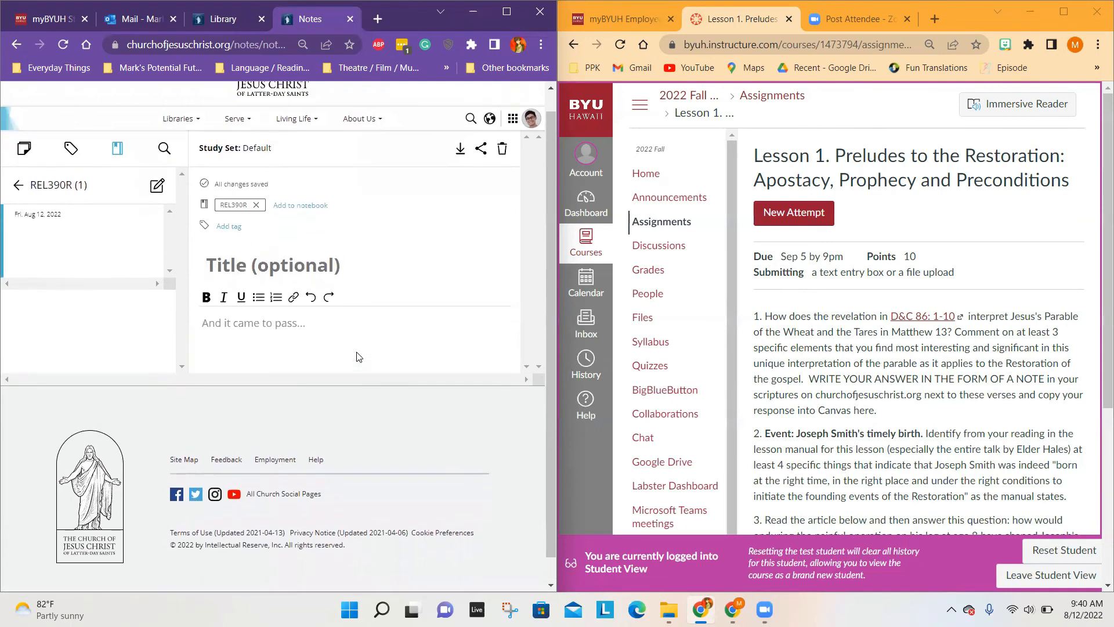
click(275, 329)
Step: Open the D&C 86:1-10 link from the Canvas assignment and copy verses 1 to 10 into the new note's body
click(923, 317)
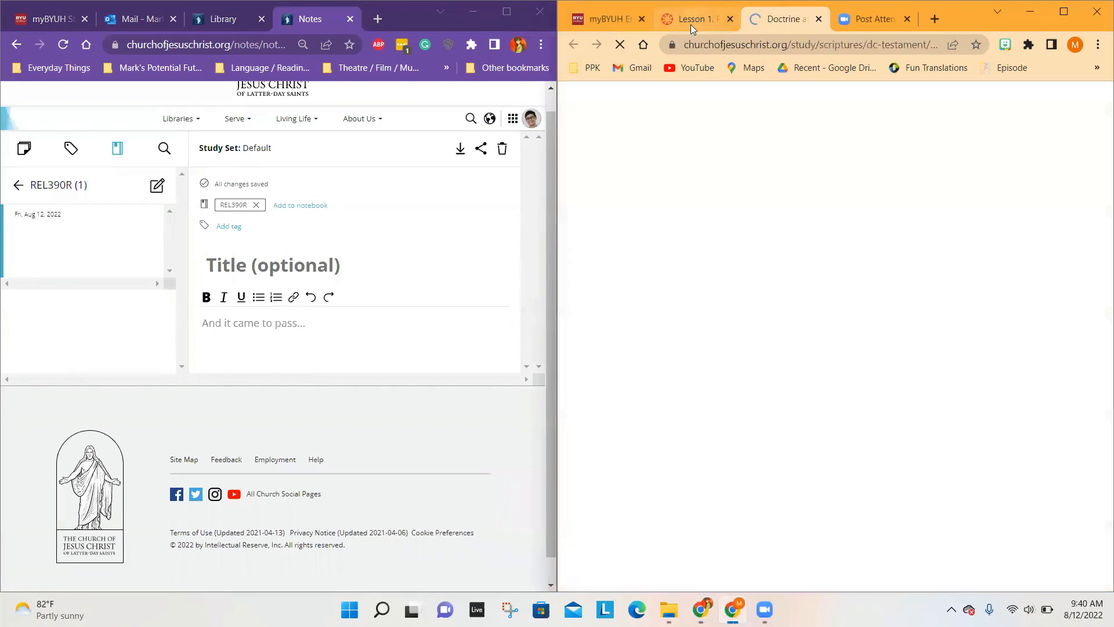
drag(647, 143, 839, 446)
key(ctrl+c)
click(311, 330)
key(ctrl+v)
scroll(326, 411, down, 2)
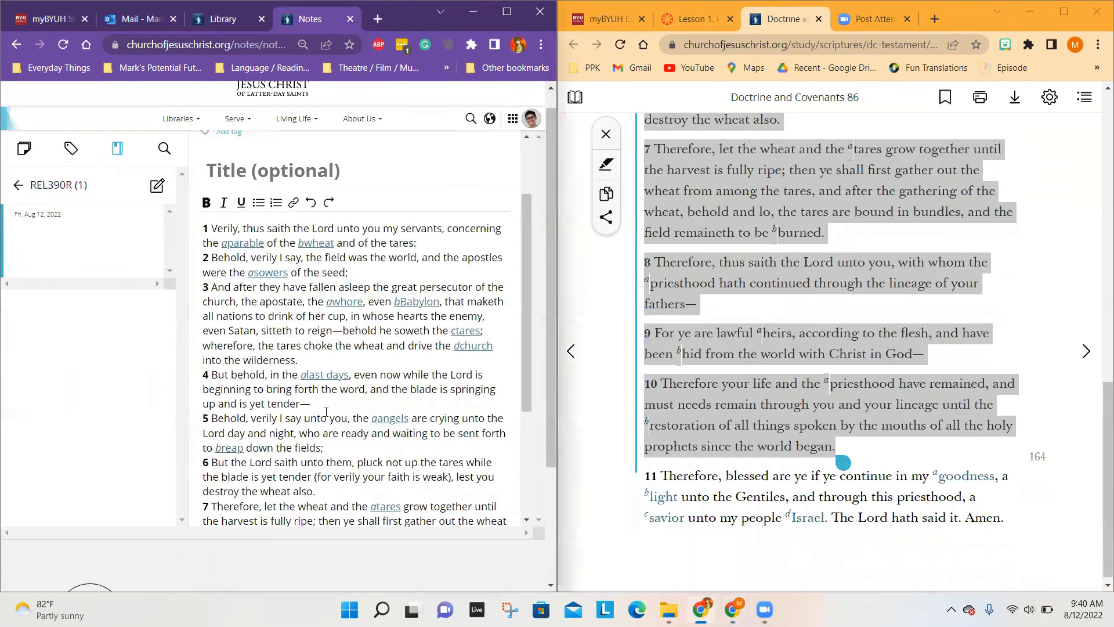
scroll(326, 412, down, 4)
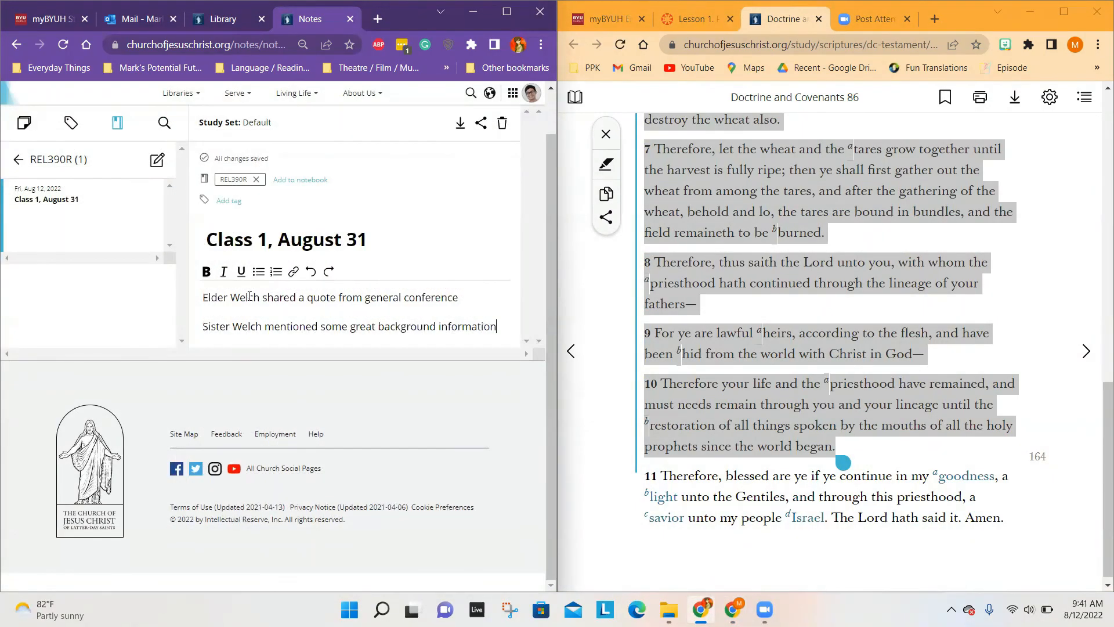